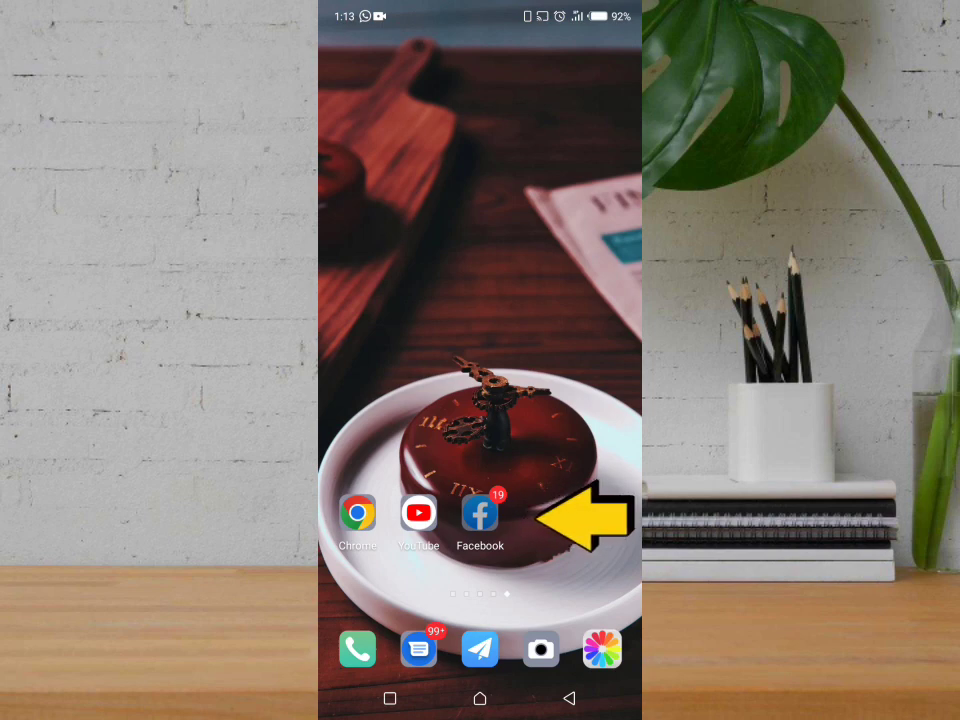
- Open Facebook, go to Marketplace and begin a new item listing
{"action": "left_click", "coordinate": [480, 513]}
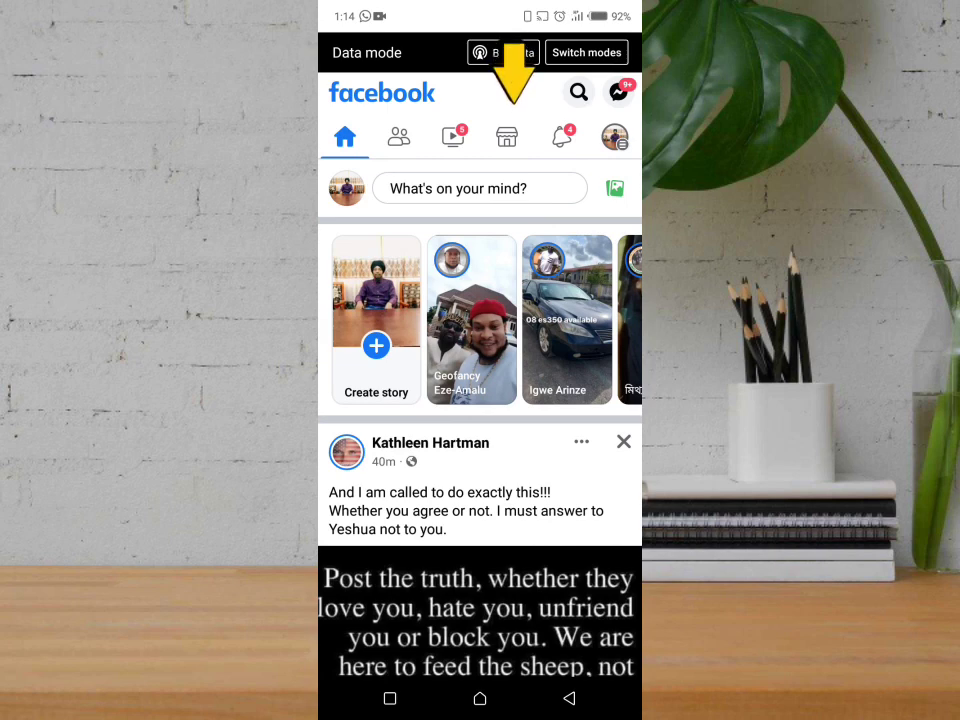
{"action": "left_click", "coordinate": [507, 137]}
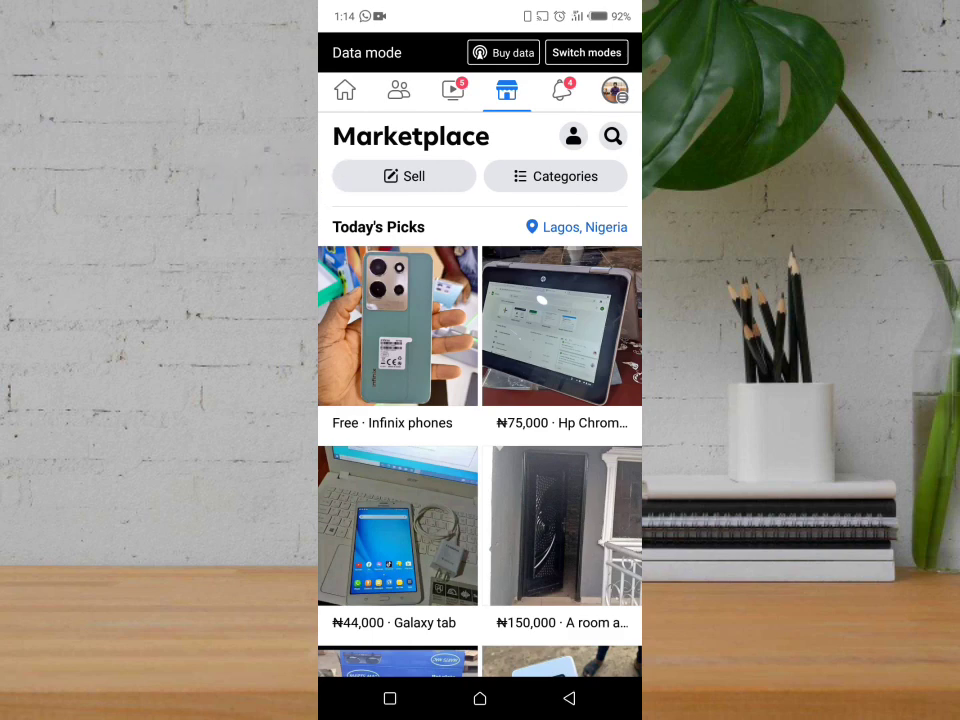
{"action": "left_click", "coordinate": [404, 176]}
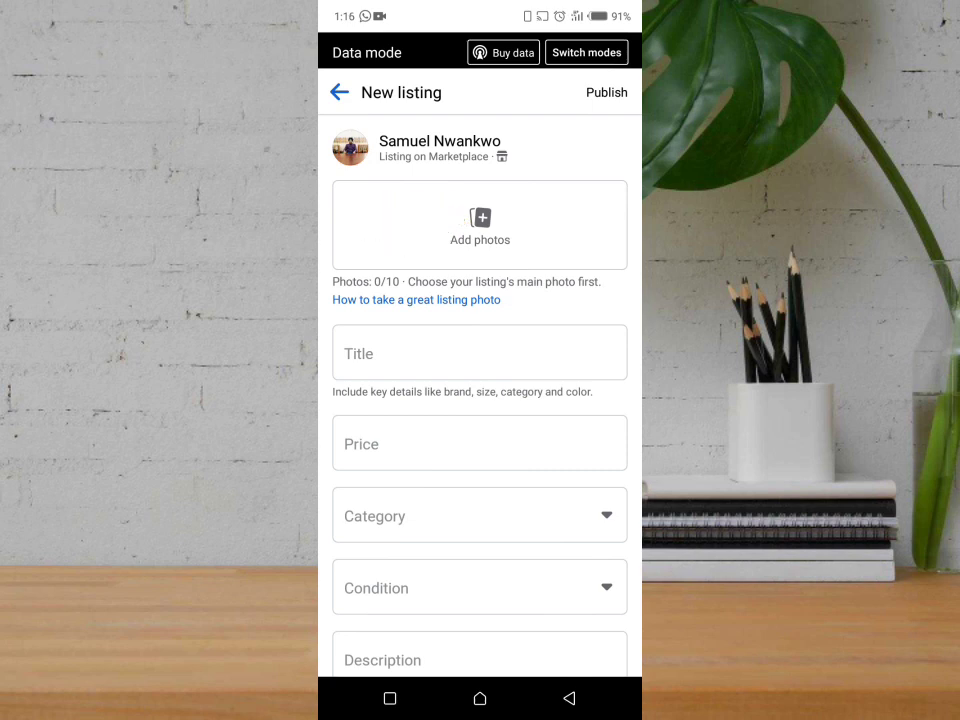
- Attach the first gallery thumbnail, the motivational quote image, as the listing photo
{"action": "left_click", "coordinate": [480, 225]}
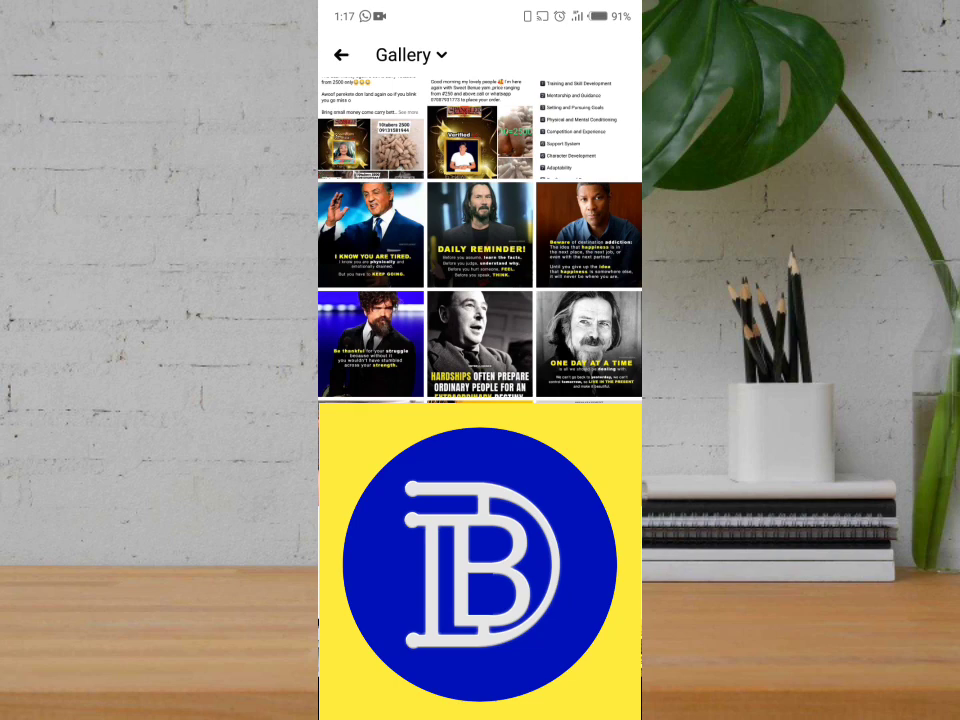
{"action": "left_click", "coordinate": [371, 234]}
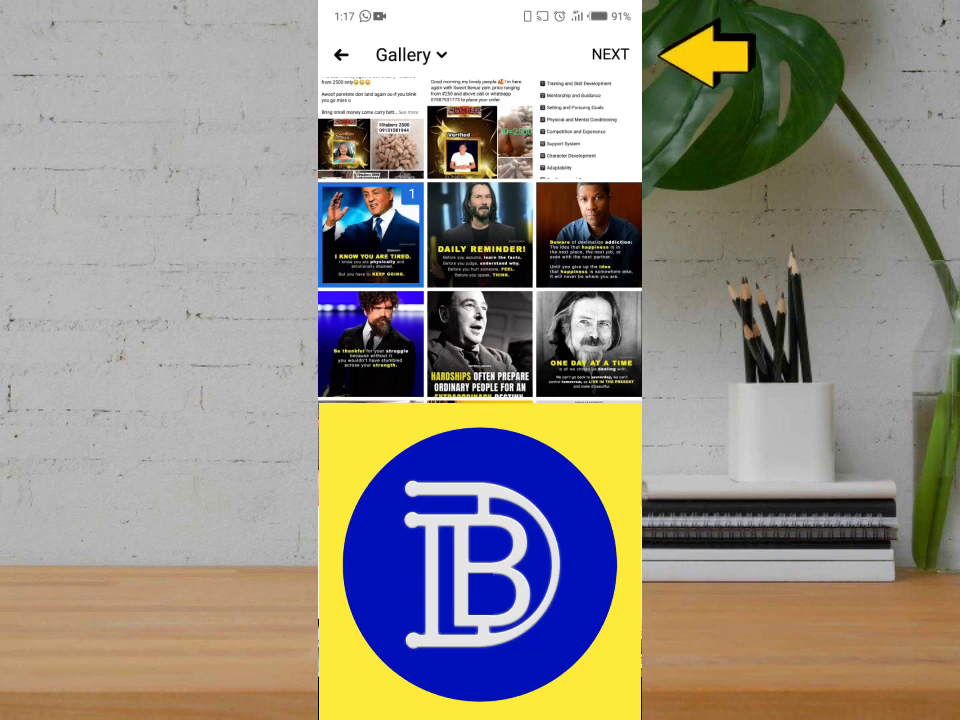
{"action": "left_click", "coordinate": [610, 54]}
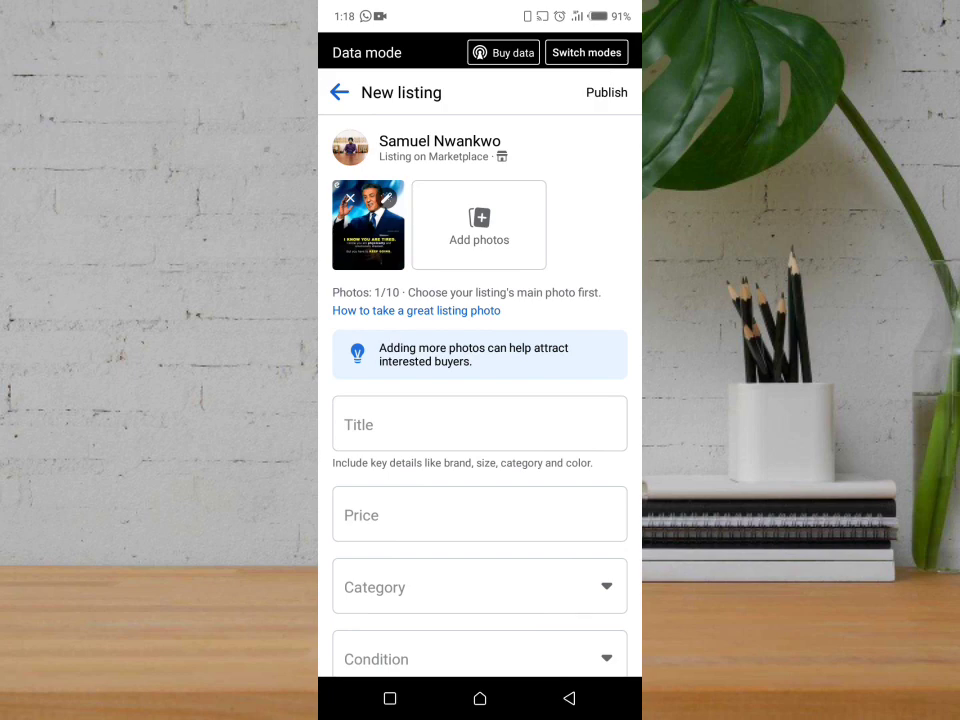
- Enter 'Motivation' as the listing title, correcting an initial mistyped entry
{"action": "scroll", "coordinate": [480, 400], "scroll_direction": "down", "scroll_amount": 3}
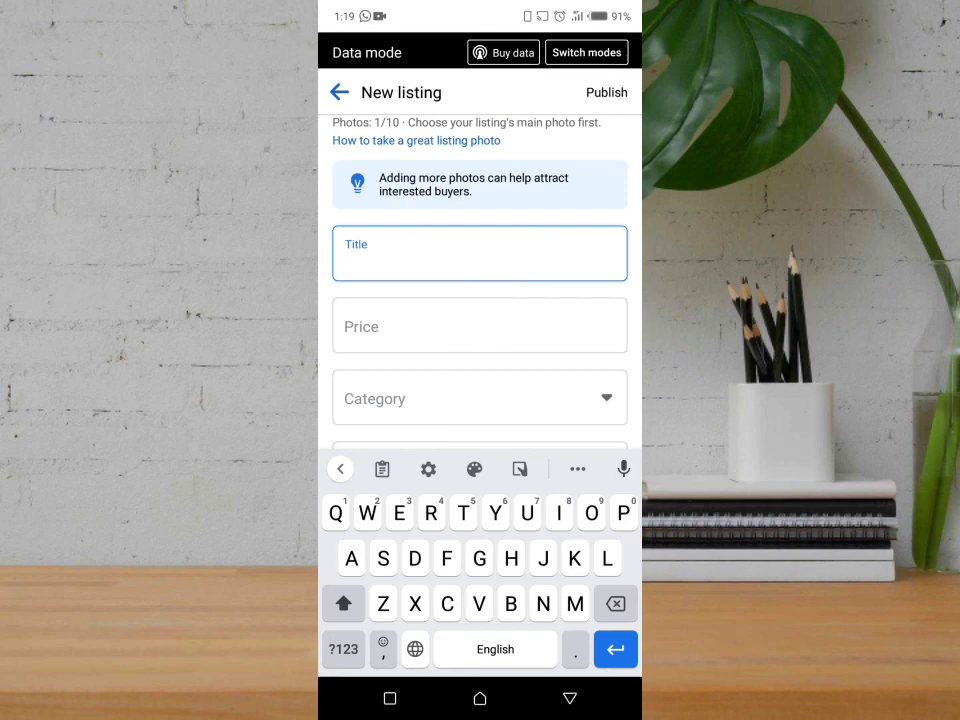
{"action": "type", "text": "Go"}
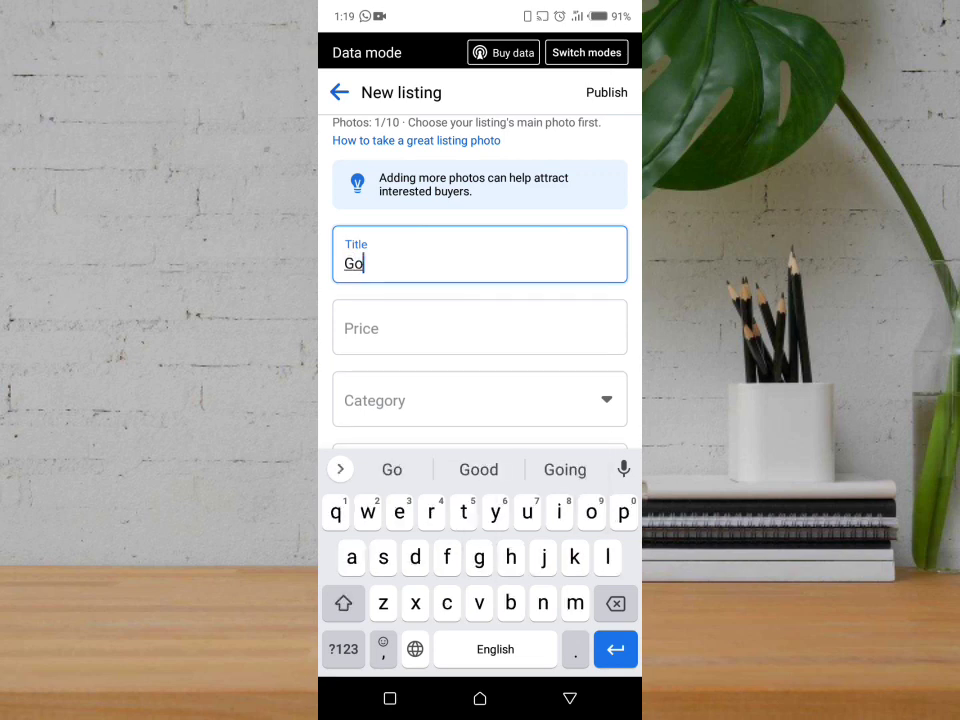
{"action": "key", "text": "BackSpace"}
{"action": "key", "text": "BackSpace"}
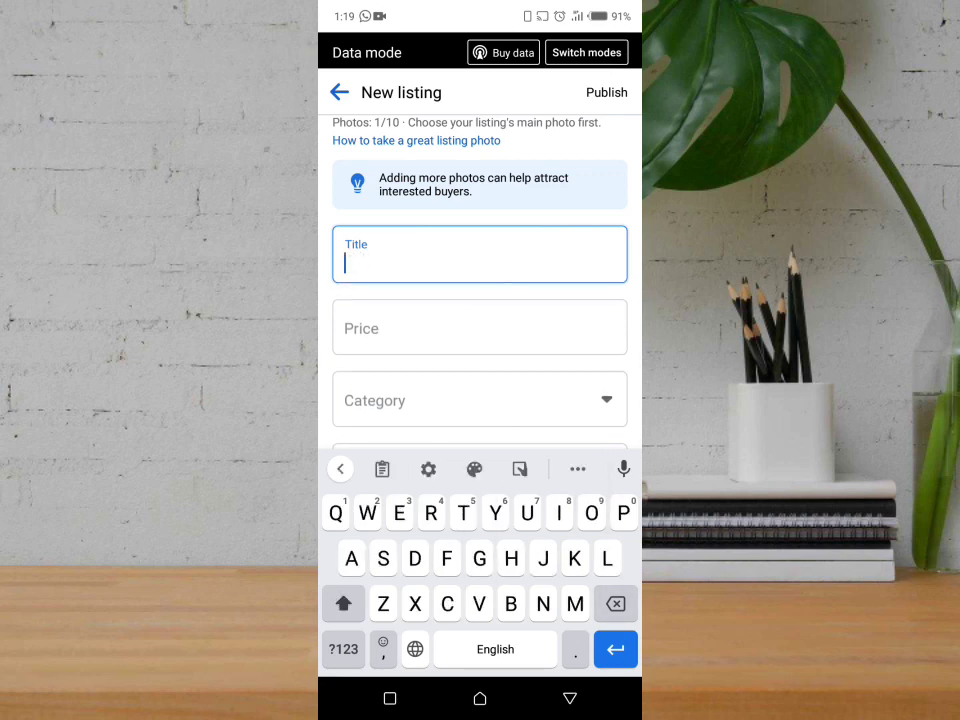
{"action": "type", "text": "Motiv"}
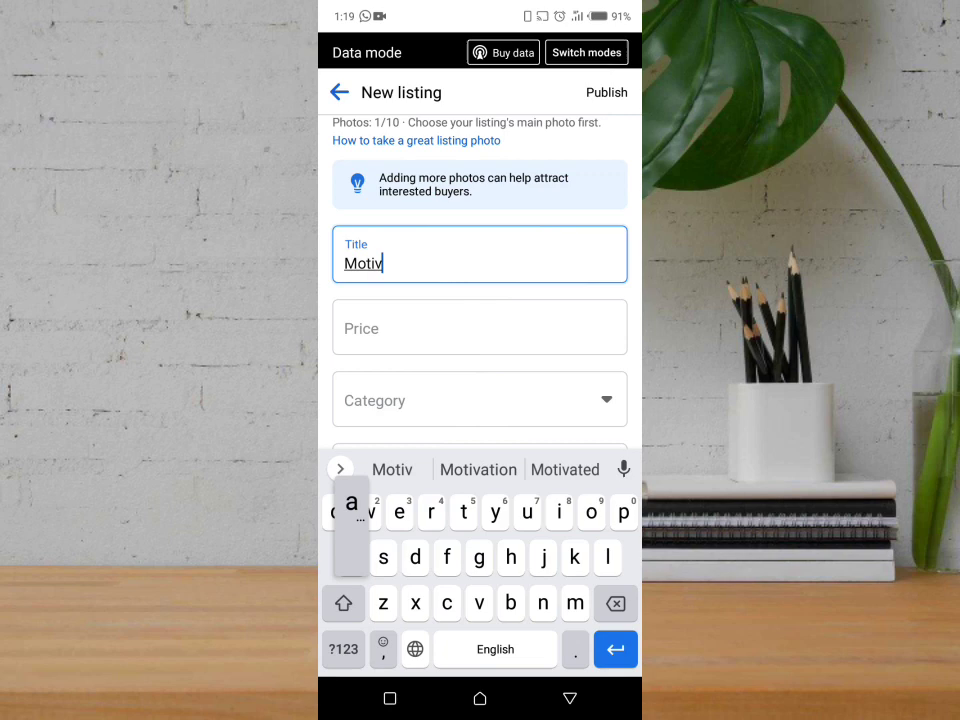
{"action": "type", "text": "at"}
{"action": "left_click", "coordinate": [478, 467]}
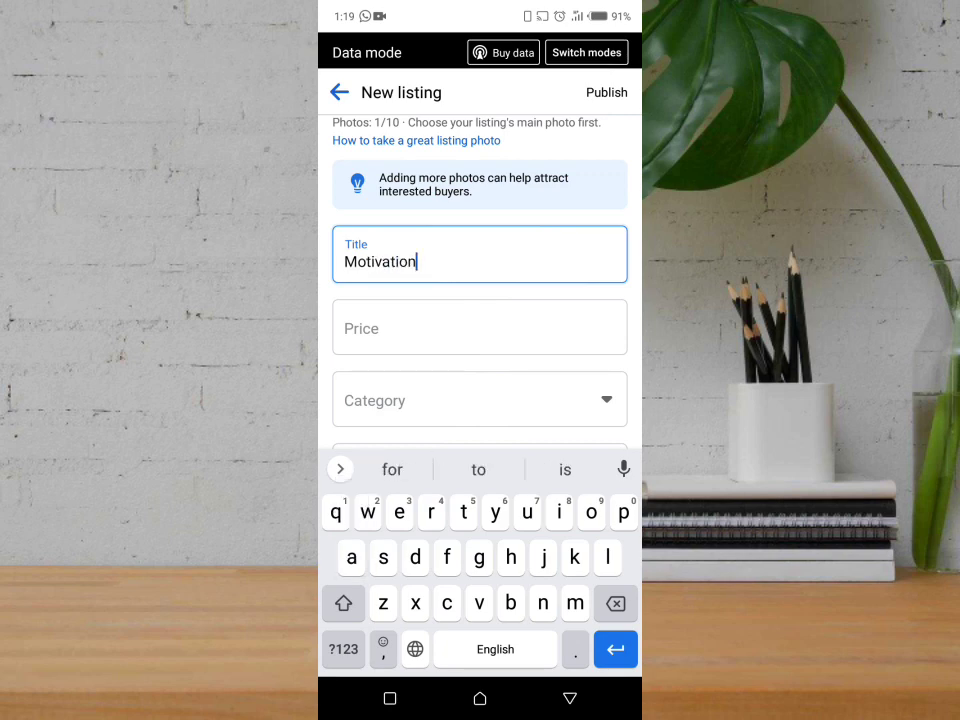
{"action": "left_click", "coordinate": [569, 697]}
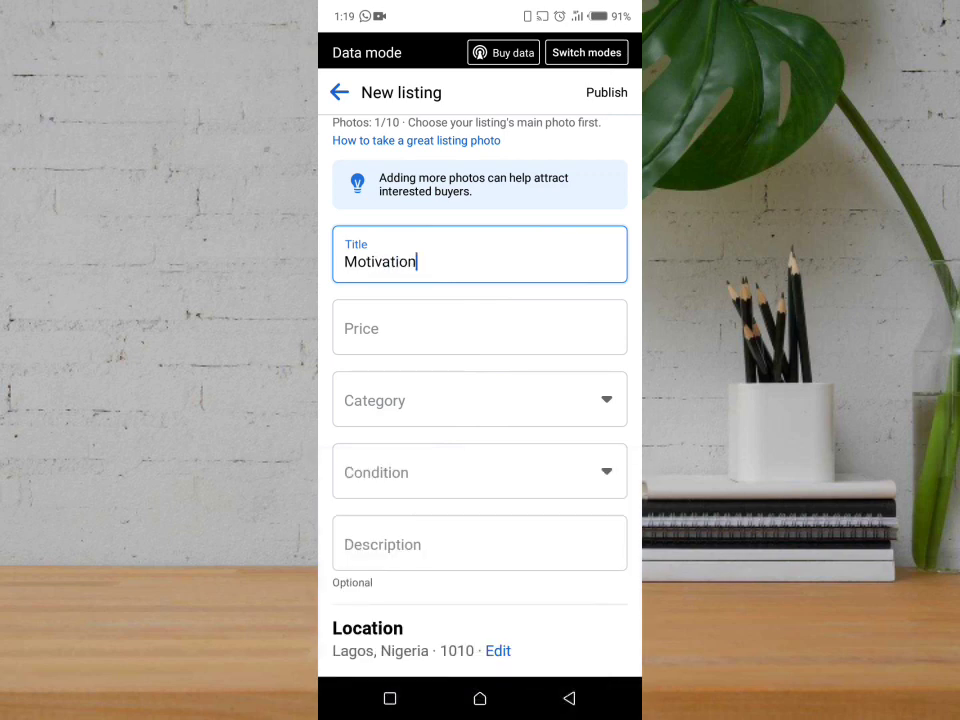
{"action": "left_click", "coordinate": [479, 328]}
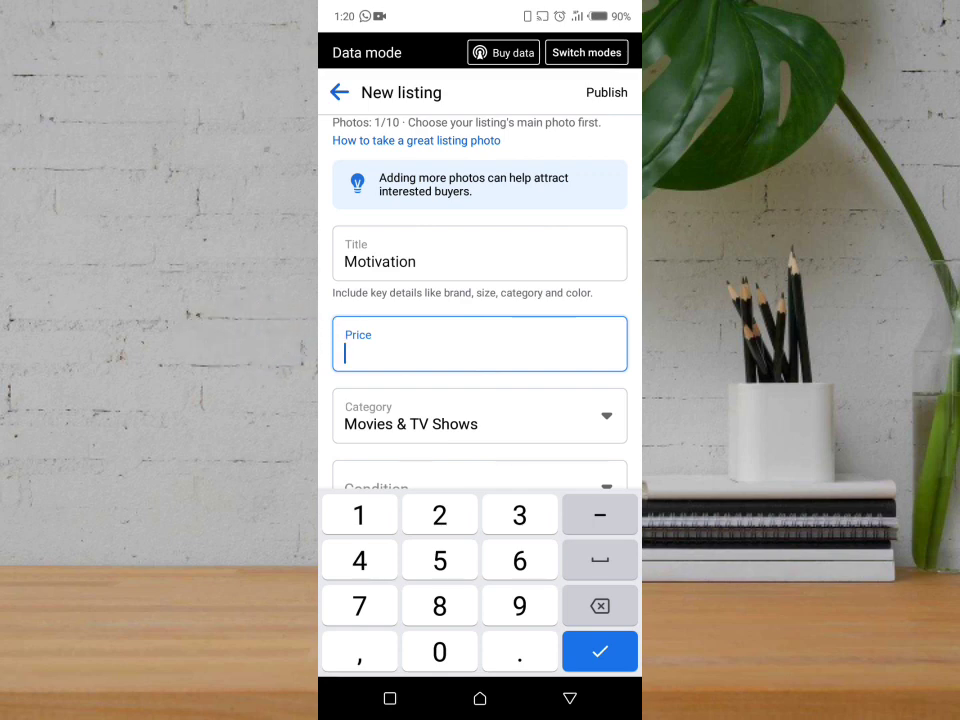
- Enter 20 as the price so it reads ₦20
{"action": "type", "text": "2"}
{"action": "type", "text": "0"}
{"action": "scroll", "coordinate": [480, 300], "scroll_direction": "down", "scroll_amount": 2}
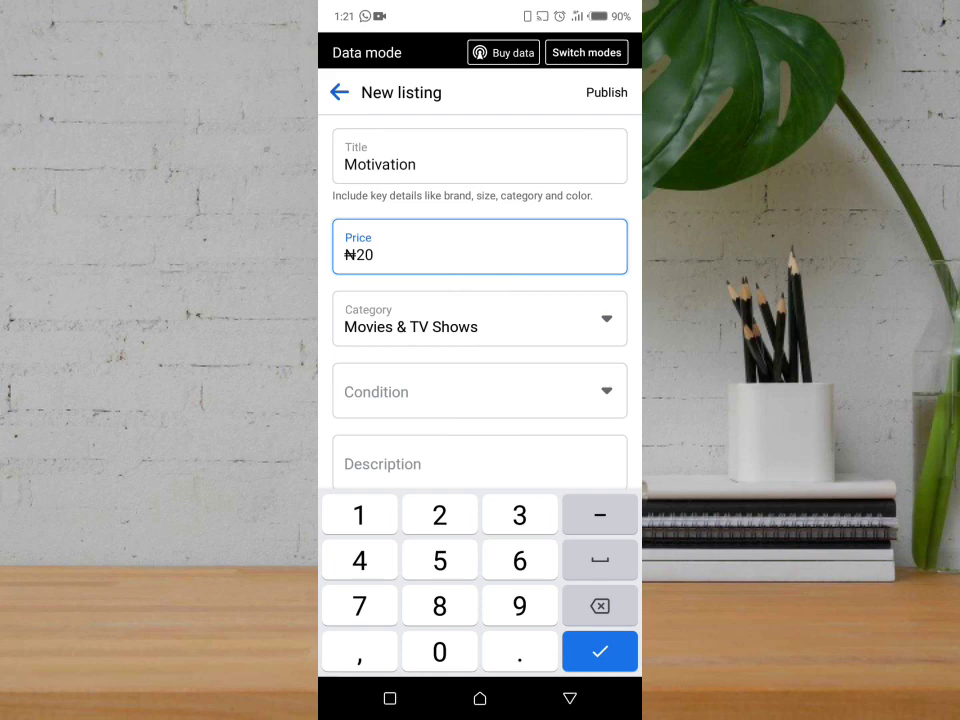
- Pick Antiques & Collectibles under Hobbies in the category list
{"action": "left_click", "coordinate": [600, 651]}
{"action": "left_click", "coordinate": [480, 392]}
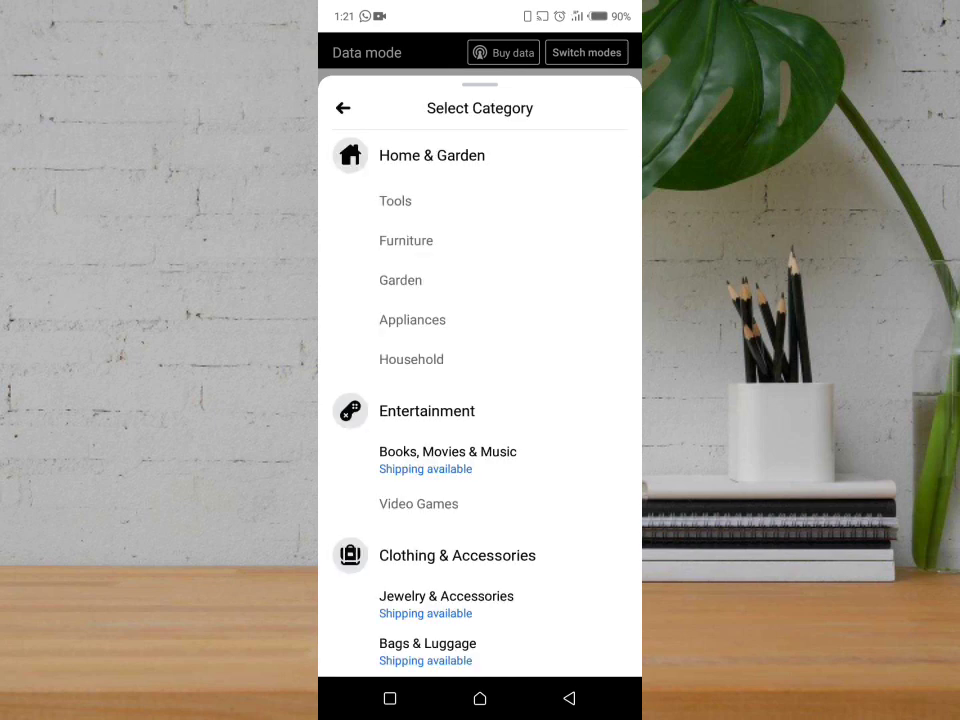
{"action": "scroll", "coordinate": [480, 400], "scroll_direction": "down", "scroll_amount": 3}
{"action": "scroll", "coordinate": [480, 400], "scroll_direction": "down", "scroll_amount": 5}
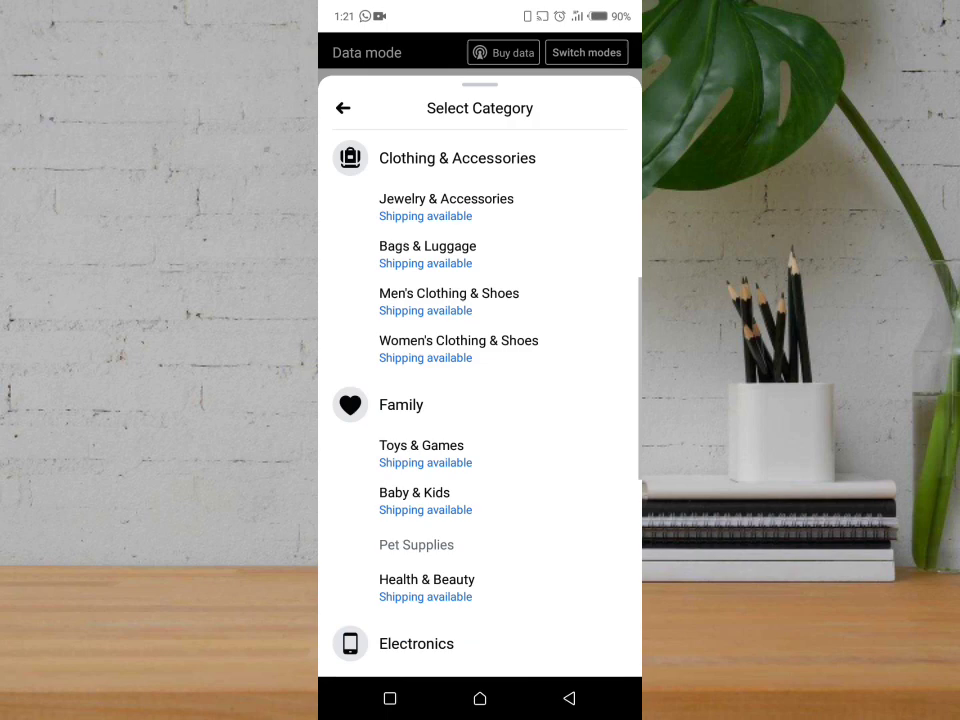
{"action": "scroll", "coordinate": [480, 400], "scroll_direction": "down", "scroll_amount": 3}
{"action": "scroll", "coordinate": [480, 400], "scroll_direction": "down", "scroll_amount": 1}
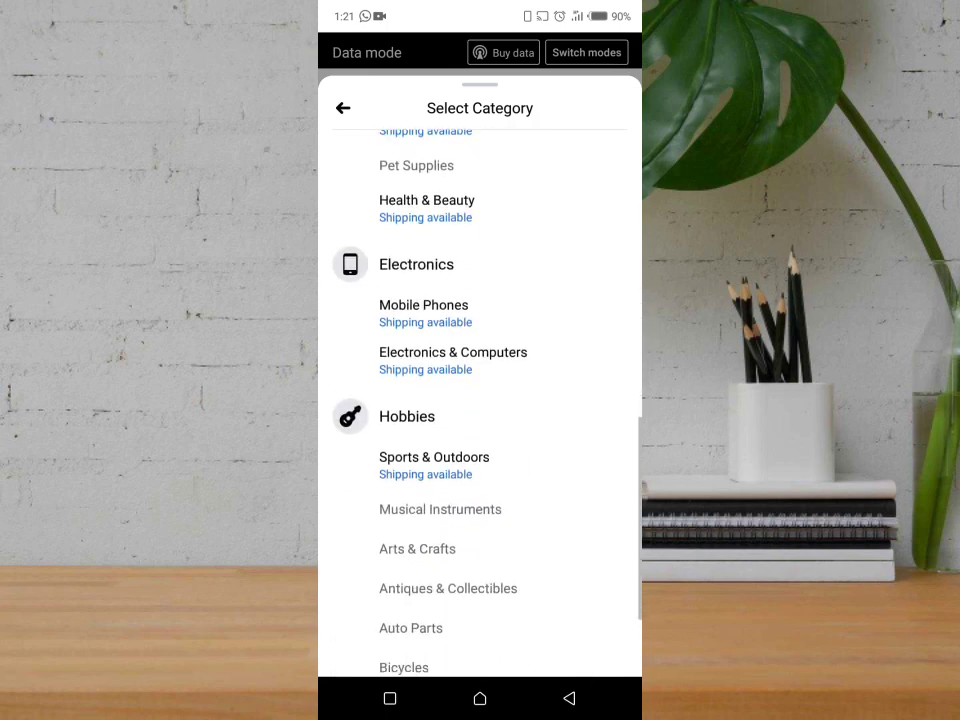
{"action": "scroll", "coordinate": [480, 400], "scroll_direction": "down", "scroll_amount": 2}
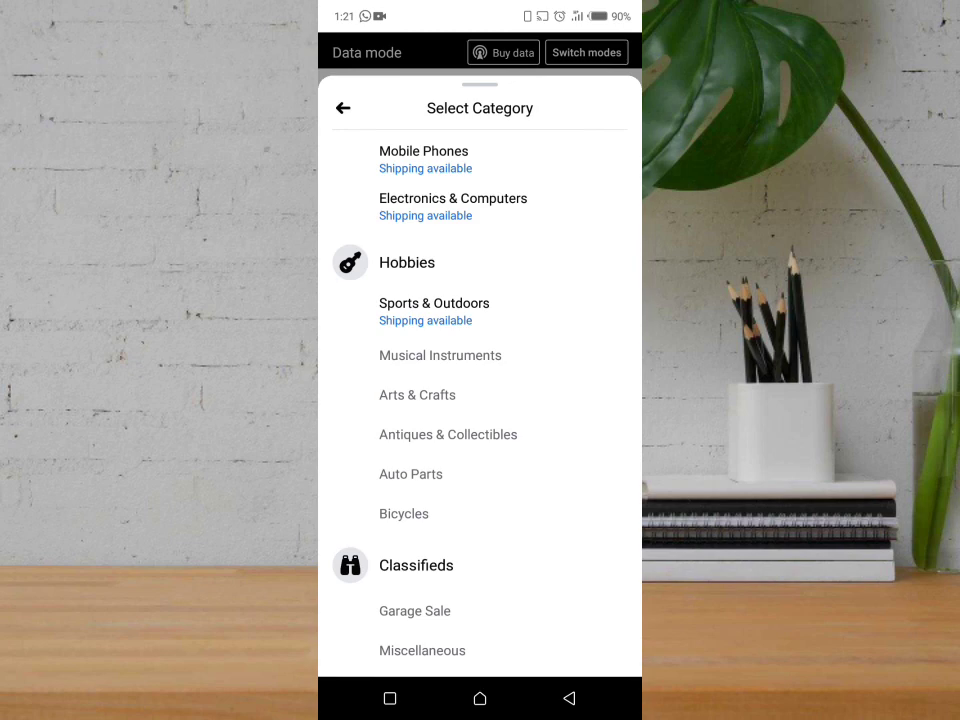
{"action": "left_click", "coordinate": [448, 434]}
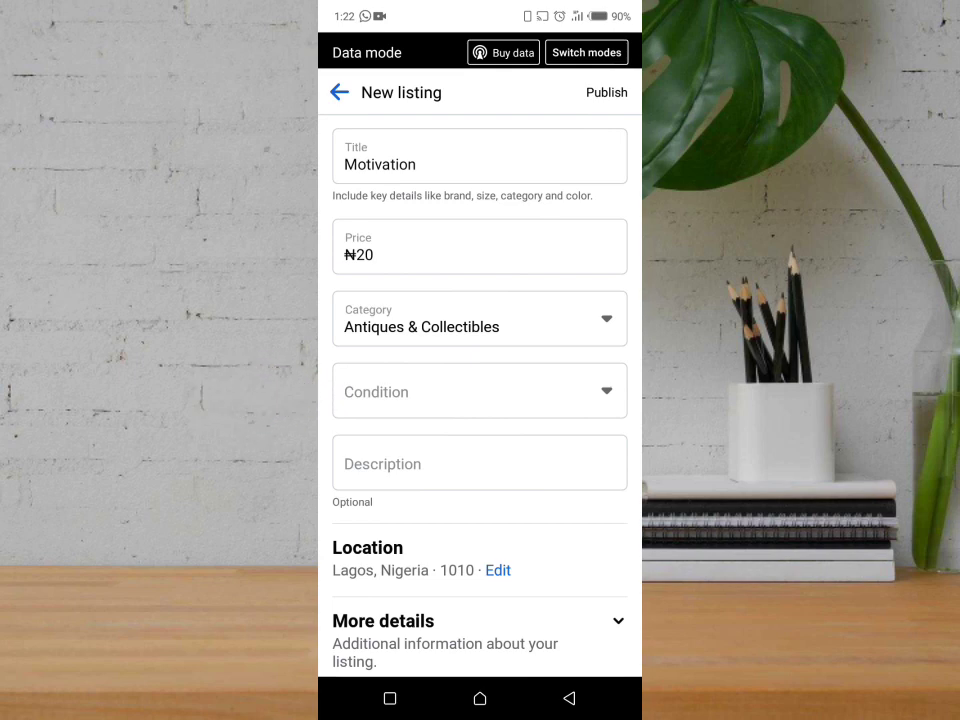
- Choose Used - Like New from the Condition options
{"action": "left_click", "coordinate": [480, 391]}
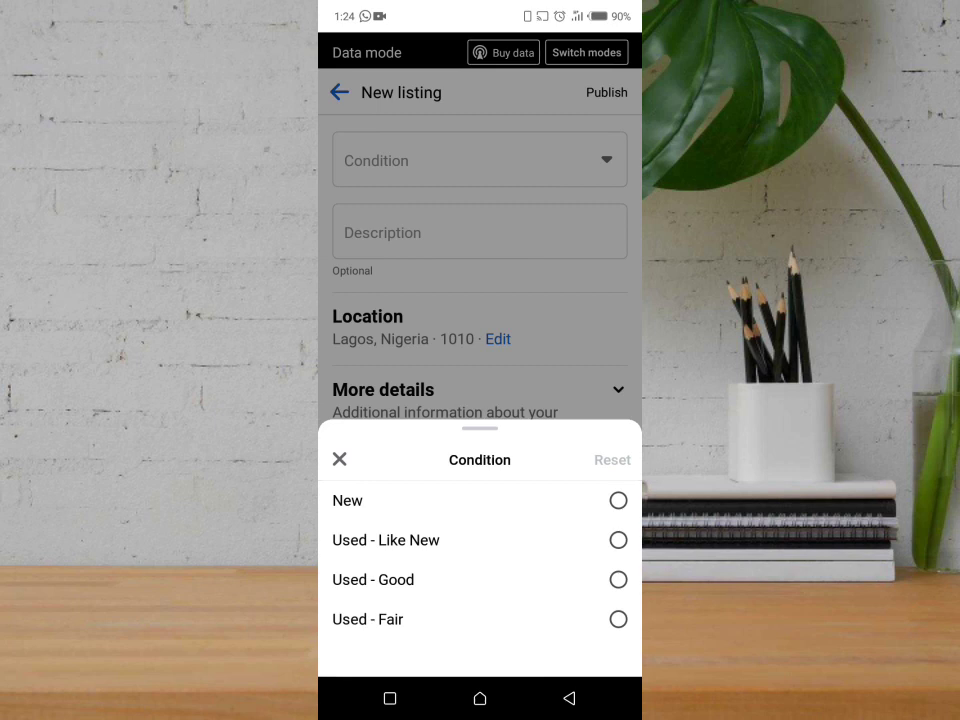
{"action": "left_click", "coordinate": [386, 540]}
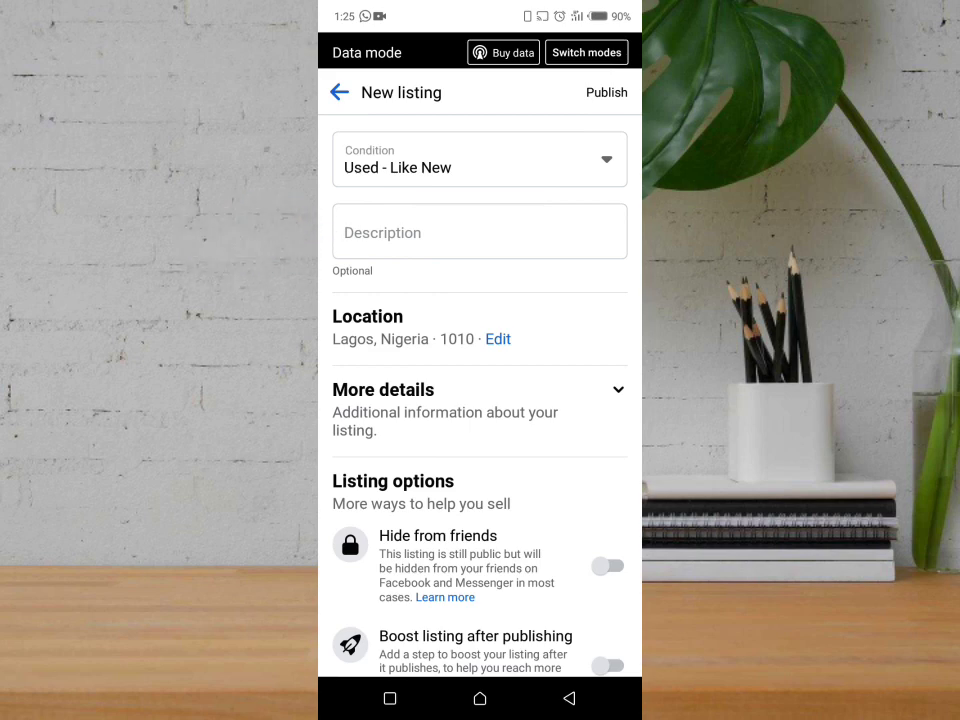
{"action": "scroll", "coordinate": [480, 400], "scroll_direction": "down", "scroll_amount": 3}
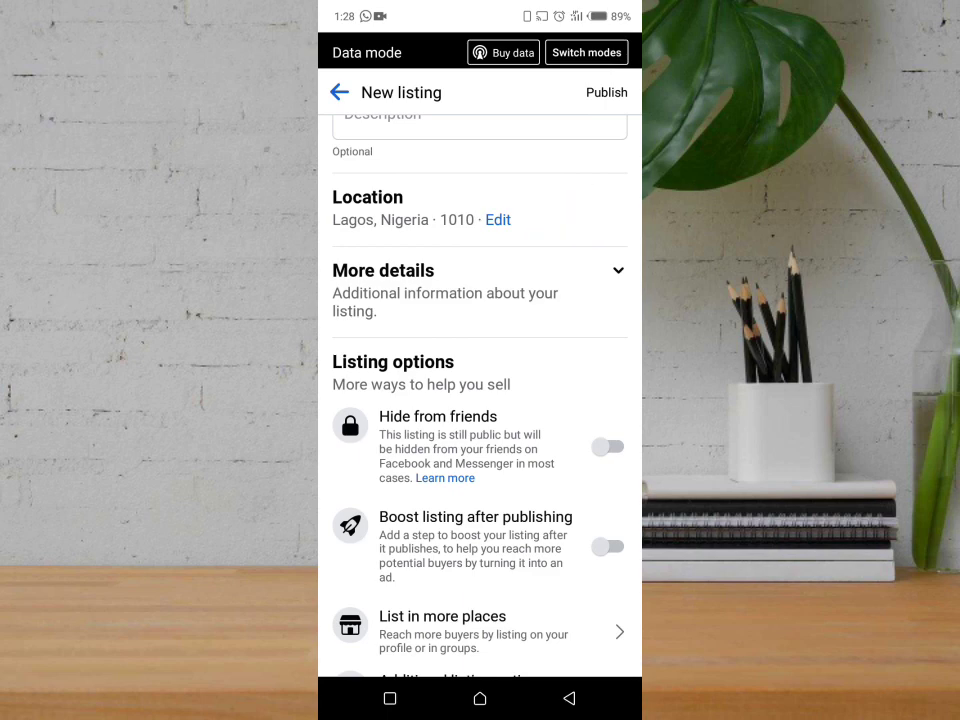
{"action": "left_click", "coordinate": [618, 270]}
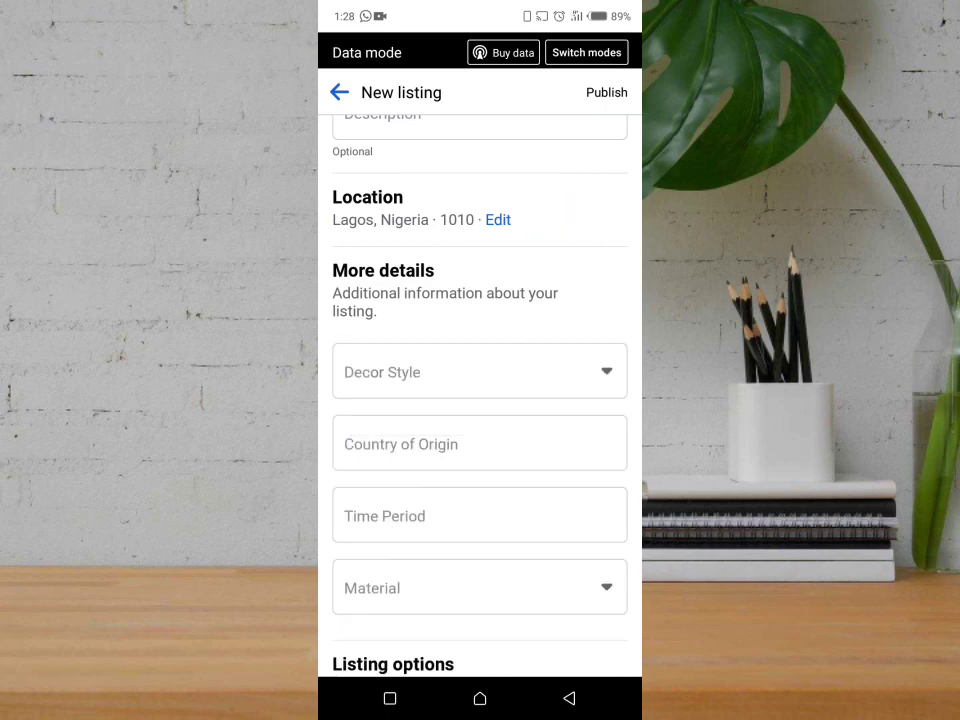
{"action": "scroll", "coordinate": [480, 400], "scroll_direction": "down", "scroll_amount": 2}
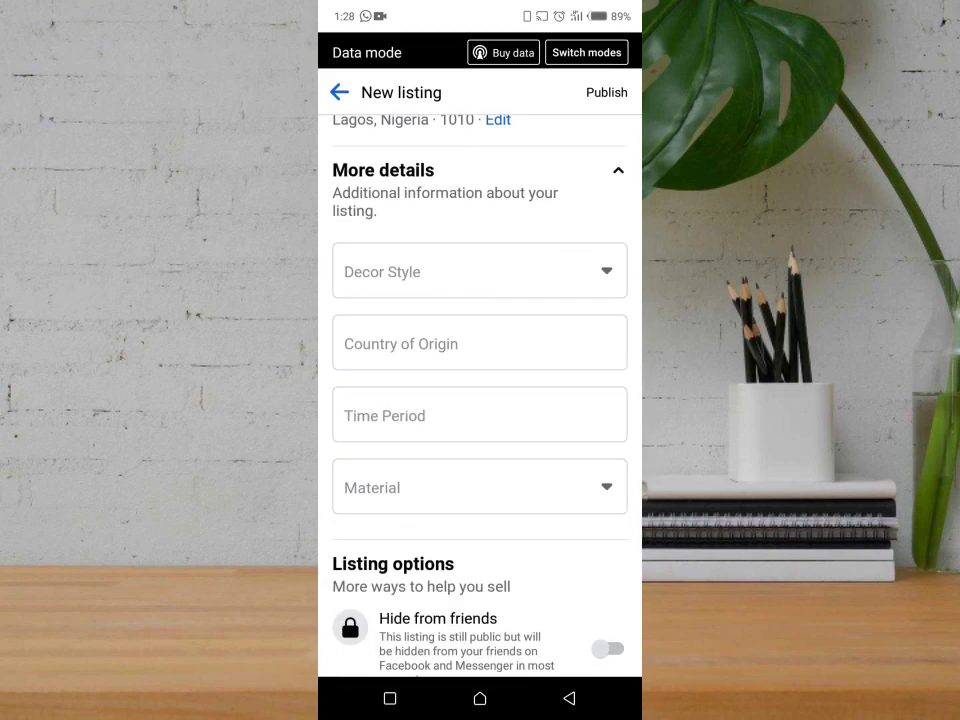
{"action": "scroll", "coordinate": [480, 400], "scroll_direction": "down", "scroll_amount": 2}
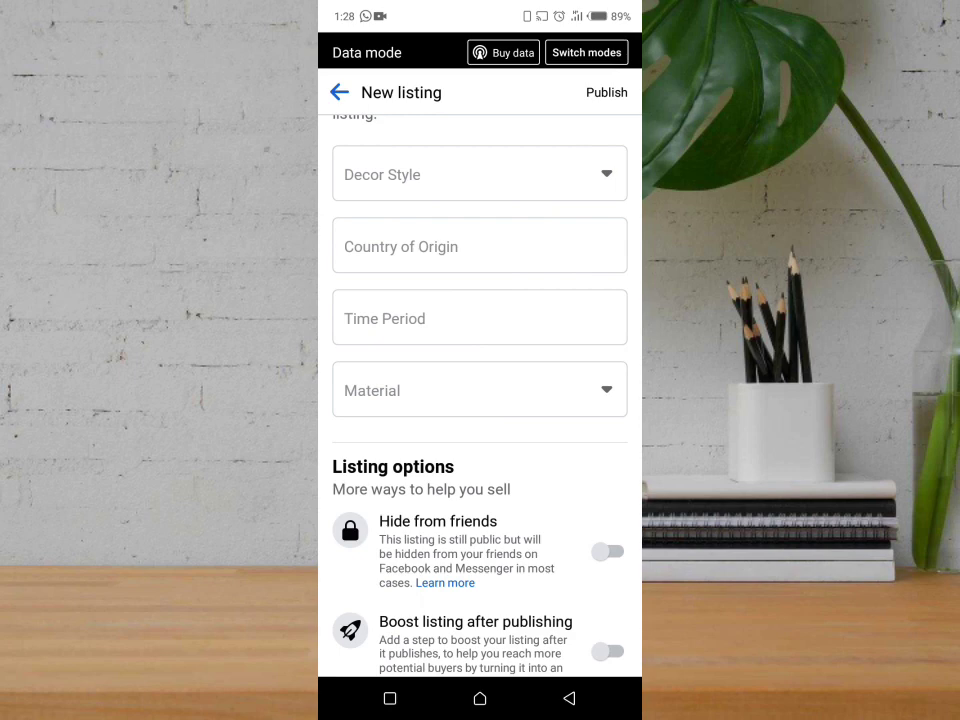
{"action": "scroll", "coordinate": [480, 400], "scroll_direction": "down", "scroll_amount": 1}
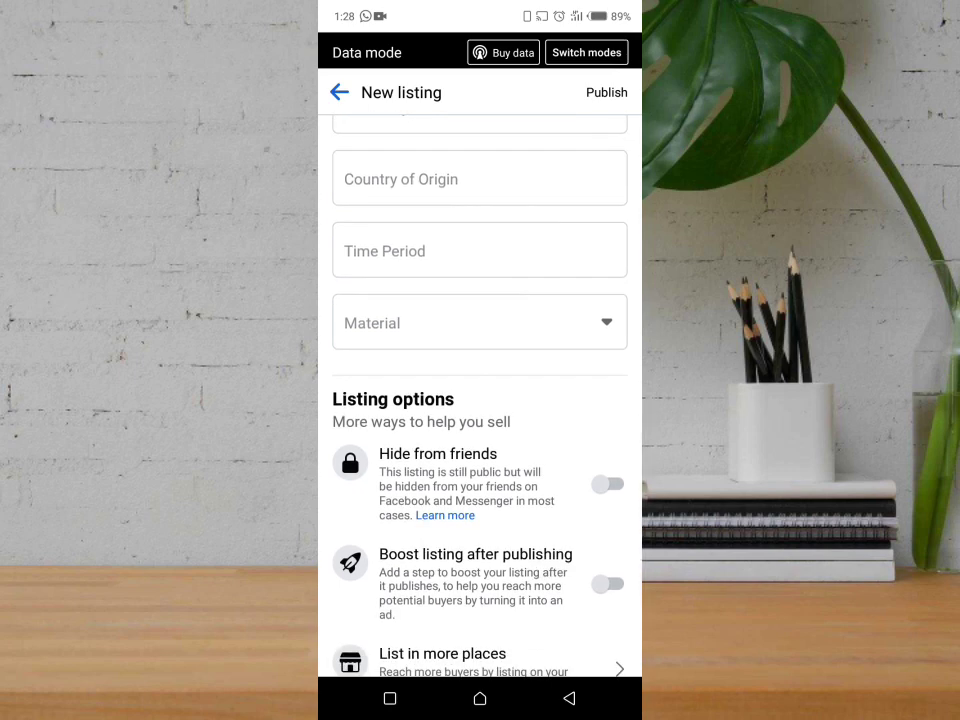
{"action": "scroll", "coordinate": [480, 400], "scroll_direction": "up", "scroll_amount": 2}
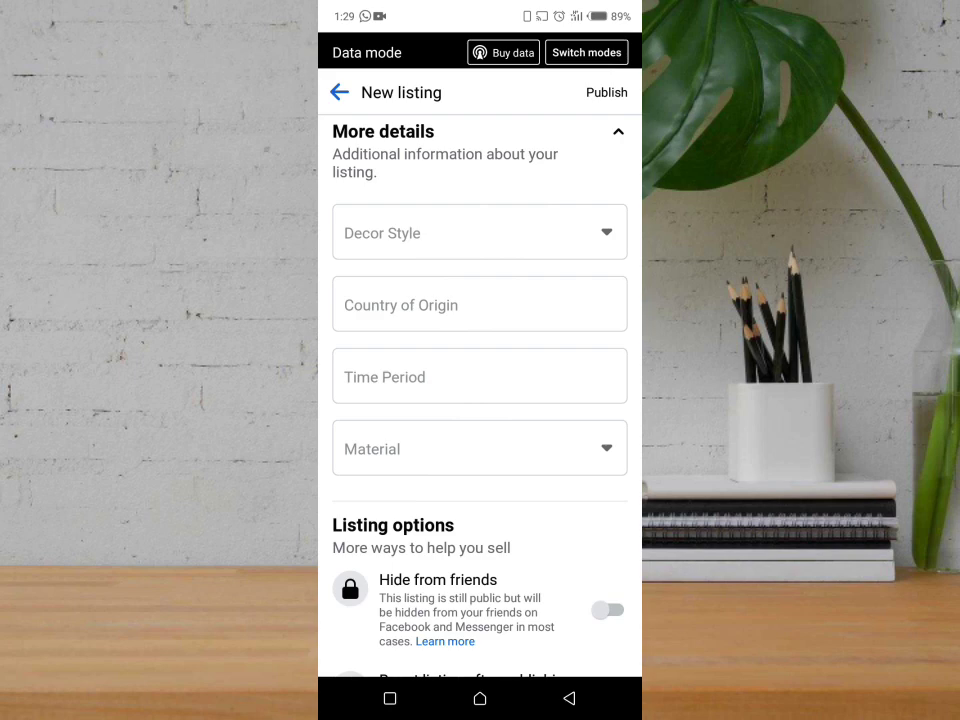
{"action": "scroll", "coordinate": [480, 400], "scroll_direction": "down", "scroll_amount": 4}
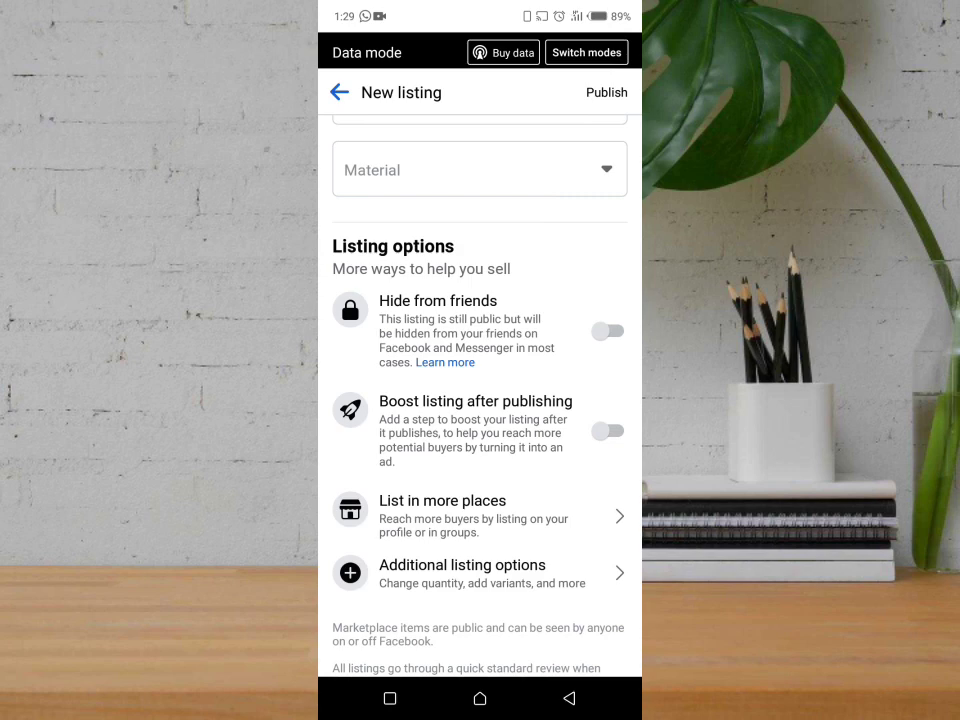
- Switch on Hide from friends for the listing
{"action": "left_click", "coordinate": [607, 331]}
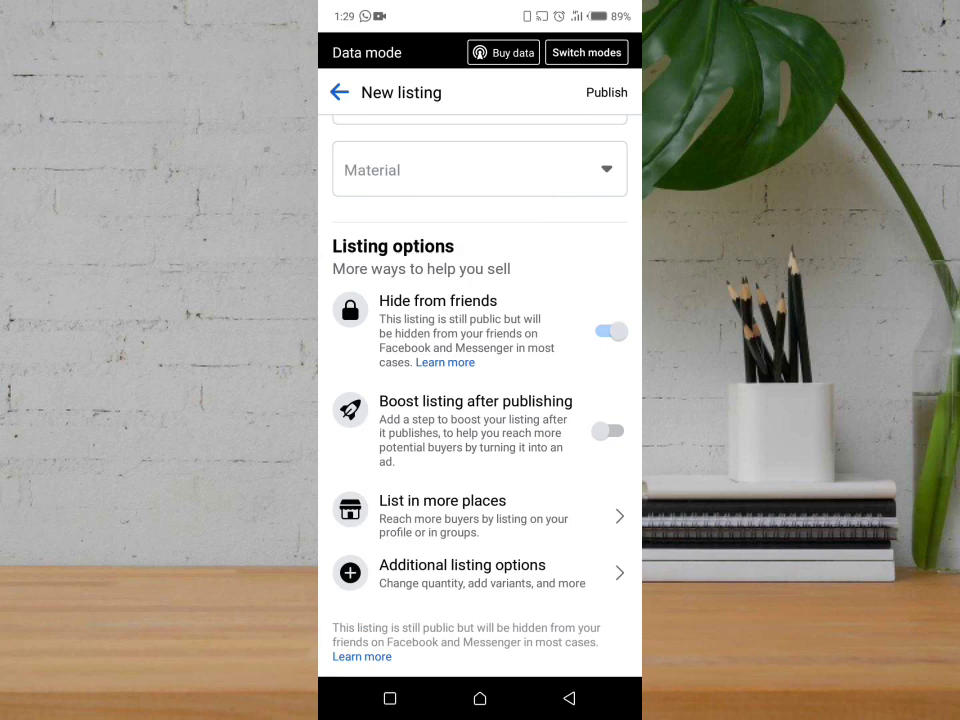
{"action": "scroll", "coordinate": [480, 400], "scroll_direction": "down", "scroll_amount": 1}
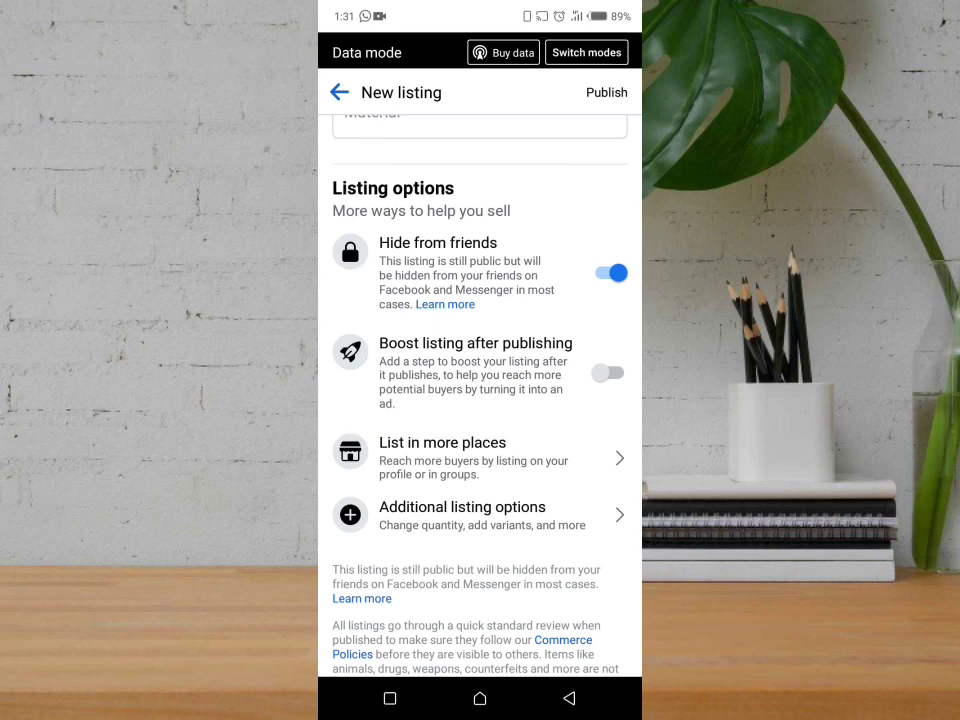
{"action": "left_click", "coordinate": [470, 457]}
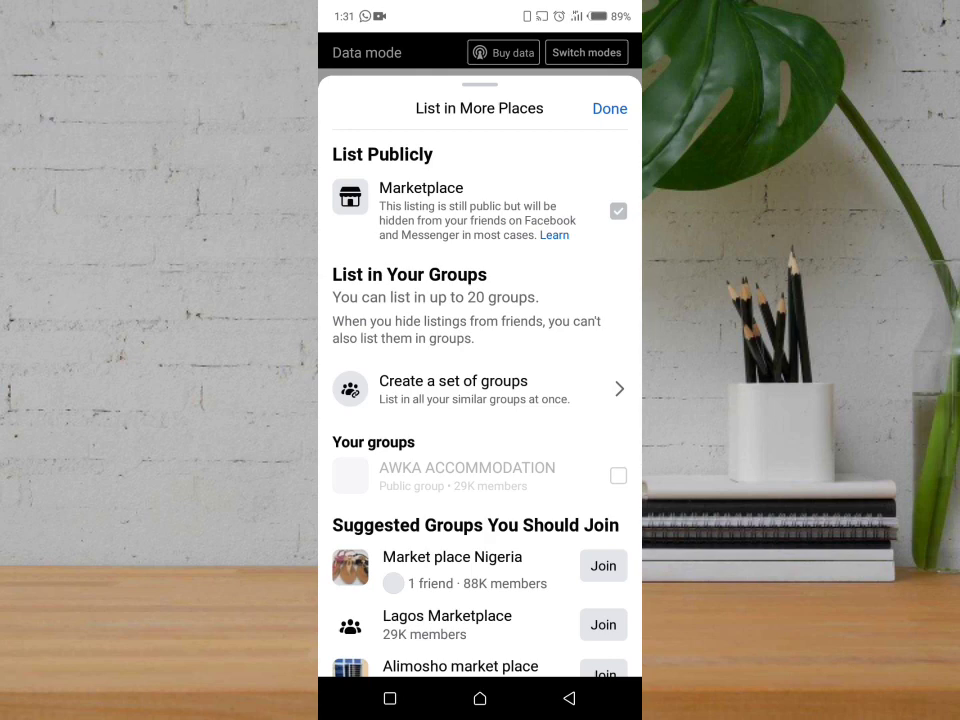
{"action": "scroll", "coordinate": [480, 400], "scroll_direction": "down", "scroll_amount": 3}
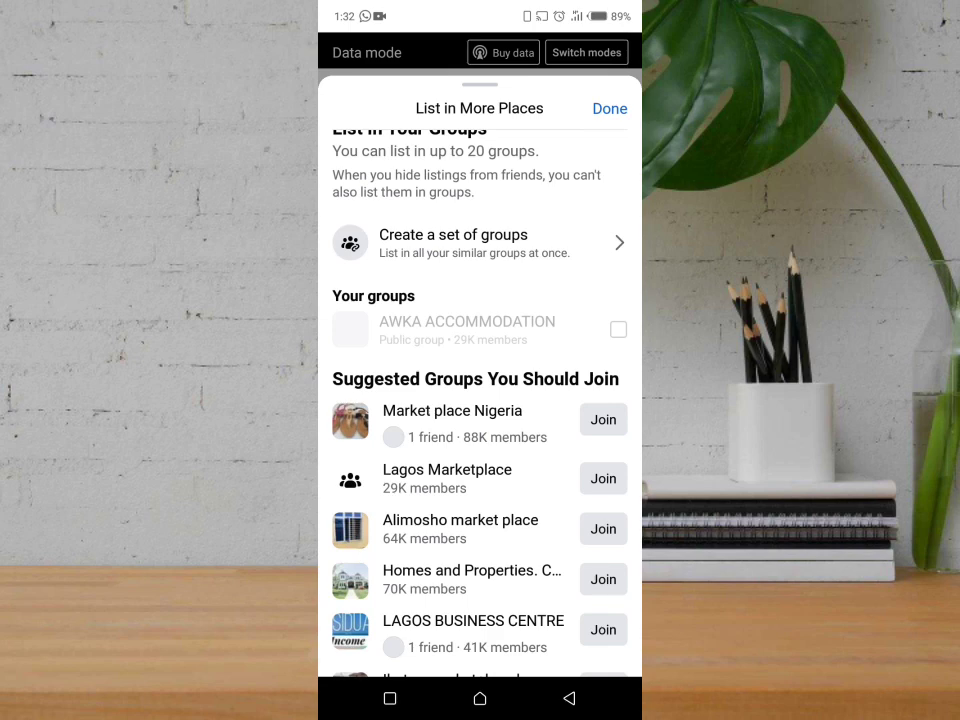
{"action": "scroll", "coordinate": [480, 400], "scroll_direction": "up", "scroll_amount": 3}
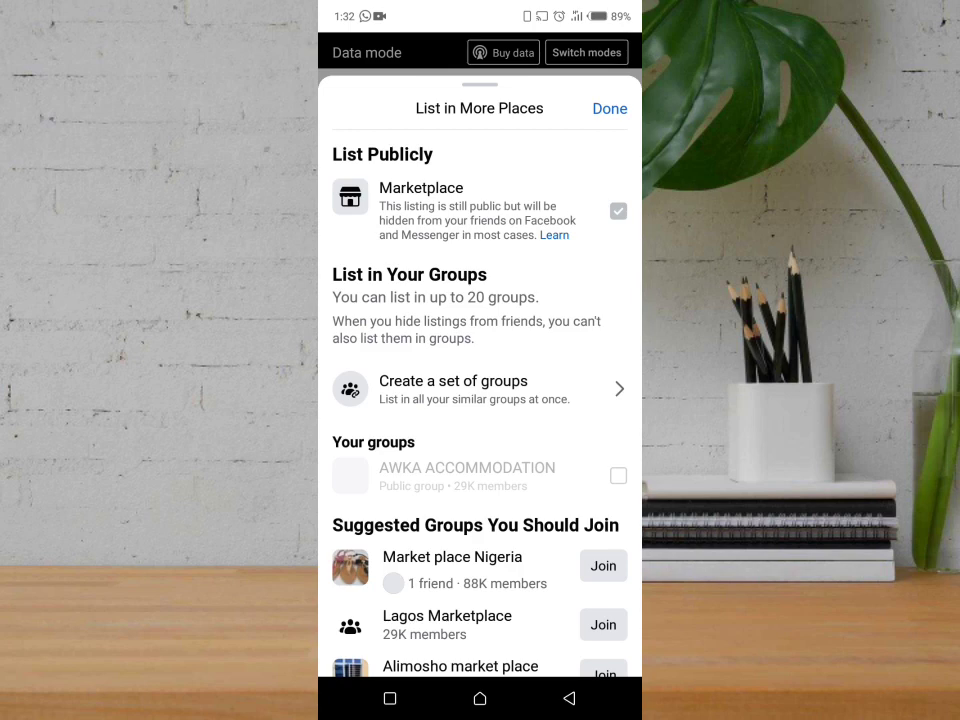
{"action": "left_click", "coordinate": [610, 108]}
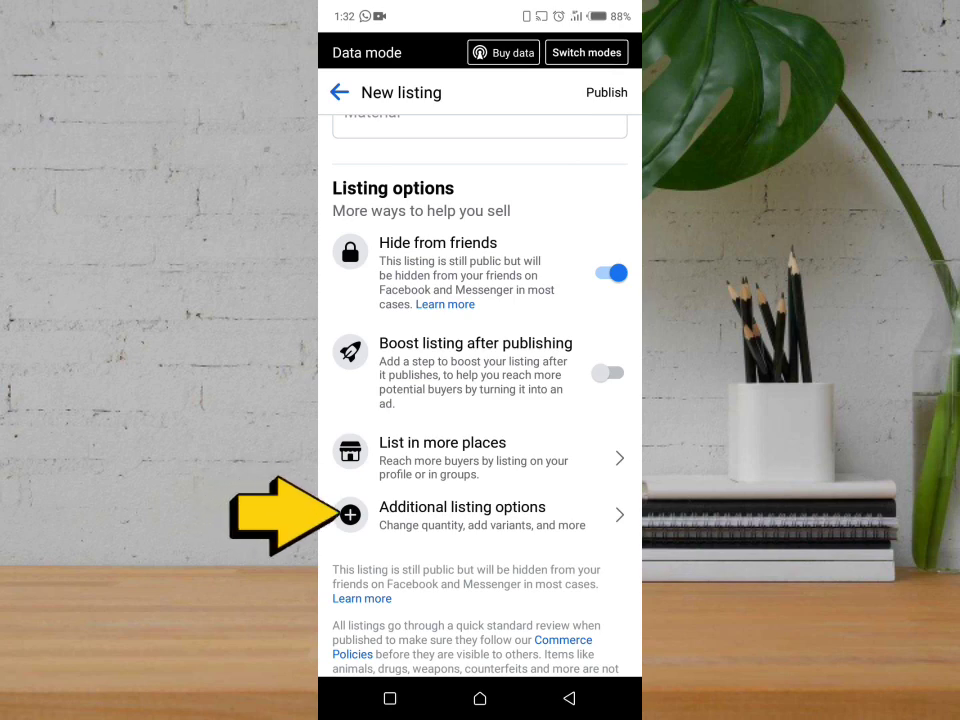
- Expand the additional listing options and scroll down to Availability and Offer shipping
{"action": "left_click", "coordinate": [480, 515]}
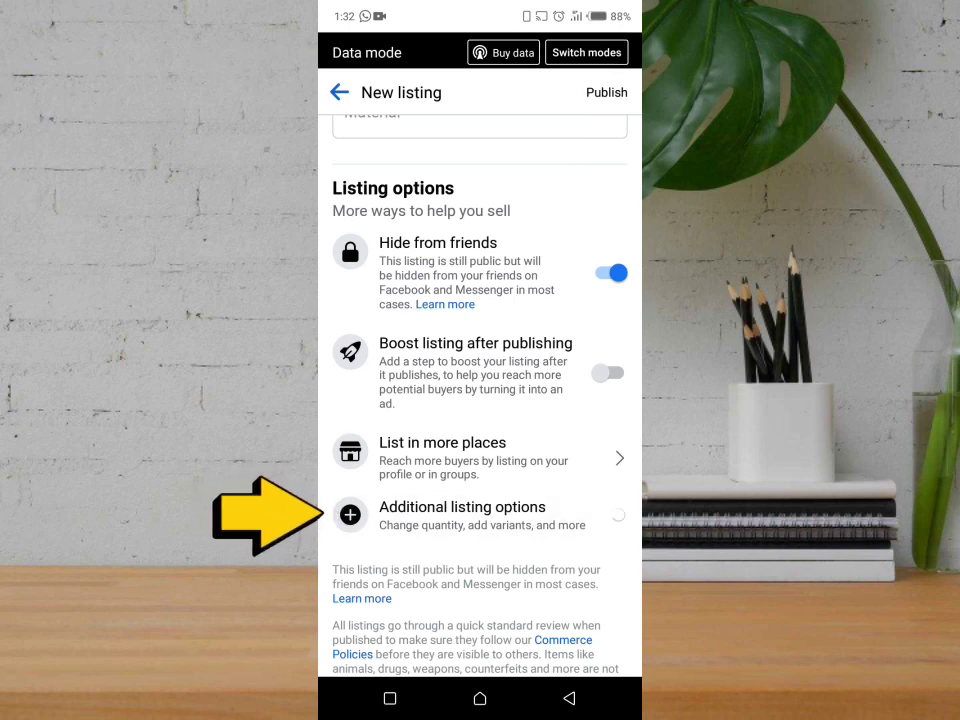
{"action": "scroll", "coordinate": [480, 400], "scroll_direction": "down", "scroll_amount": 4}
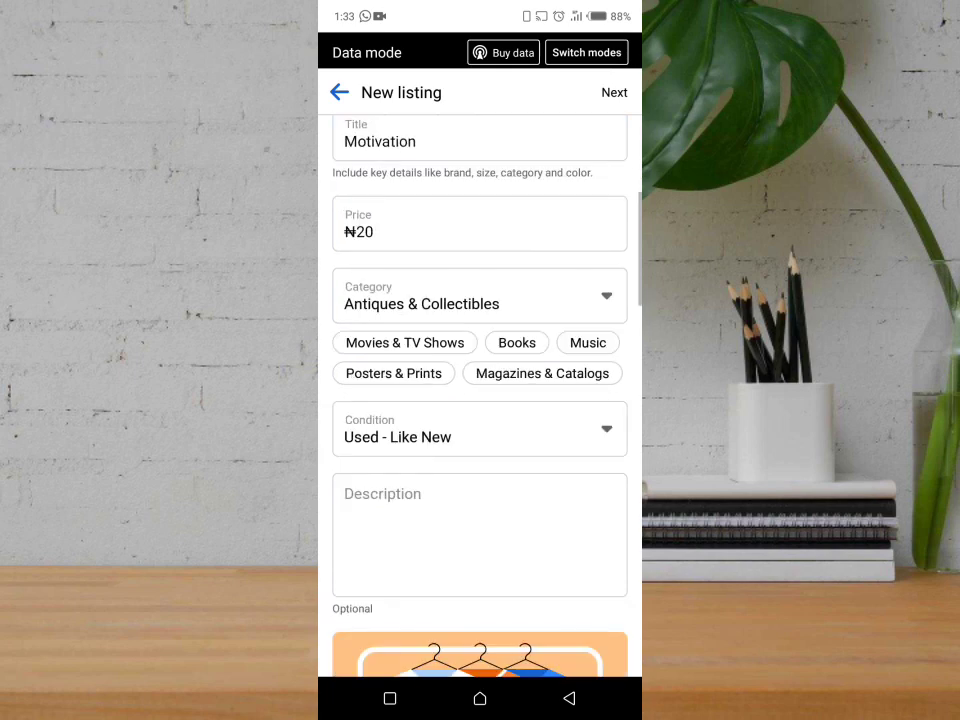
{"action": "scroll", "coordinate": [480, 400], "scroll_direction": "down", "scroll_amount": 1}
{"action": "scroll", "coordinate": [480, 400], "scroll_direction": "down", "scroll_amount": 3}
{"action": "scroll", "coordinate": [480, 400], "scroll_direction": "down", "scroll_amount": 2}
{"action": "scroll", "coordinate": [480, 400], "scroll_direction": "down", "scroll_amount": 2}
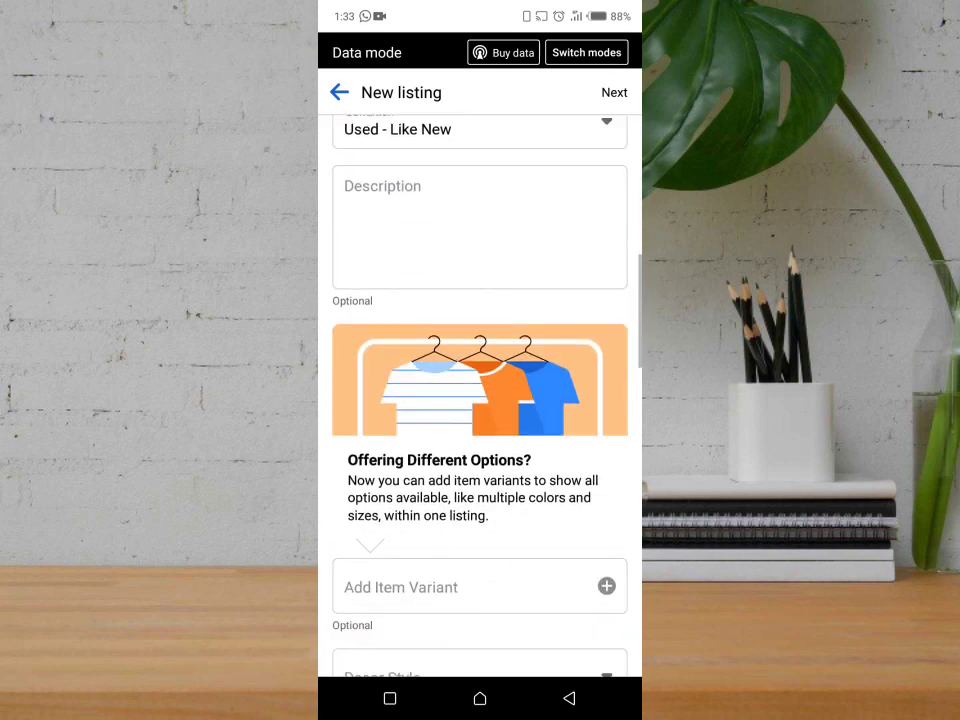
{"action": "scroll", "coordinate": [480, 400], "scroll_direction": "down", "scroll_amount": 2}
{"action": "scroll", "coordinate": [480, 400], "scroll_direction": "down", "scroll_amount": 2}
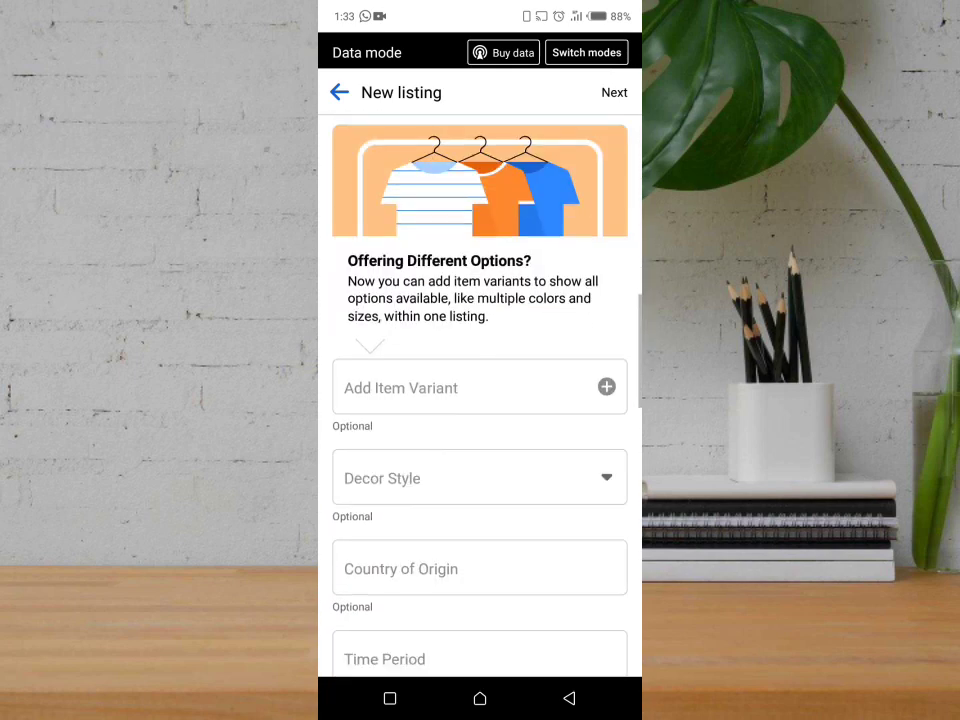
{"action": "scroll", "coordinate": [480, 400], "scroll_direction": "down", "scroll_amount": 2}
{"action": "scroll", "coordinate": [480, 400], "scroll_direction": "down", "scroll_amount": 2}
{"action": "scroll", "coordinate": [480, 400], "scroll_direction": "down", "scroll_amount": 2}
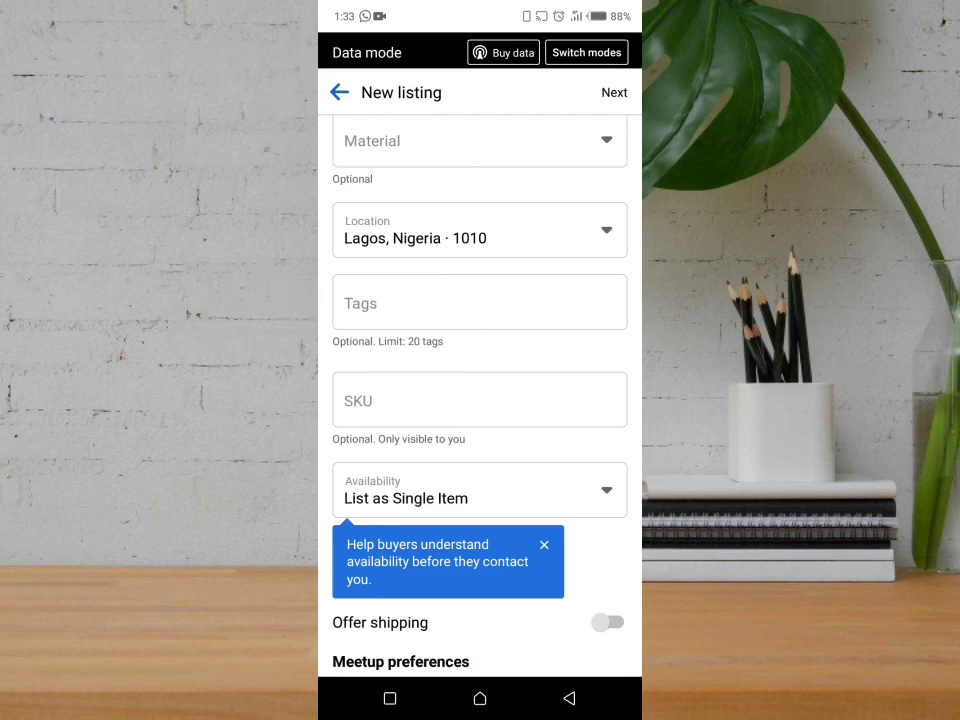
{"action": "scroll", "coordinate": [480, 400], "scroll_direction": "down", "scroll_amount": 3}
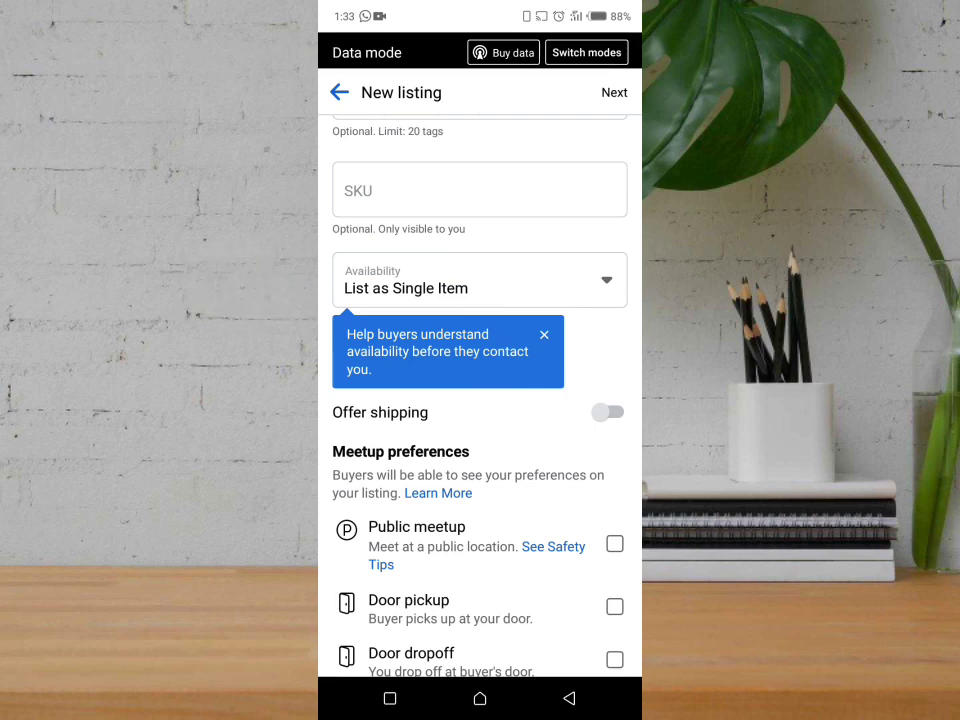
- Keep Availability set to List as Single Item
{"action": "left_click", "coordinate": [480, 280]}
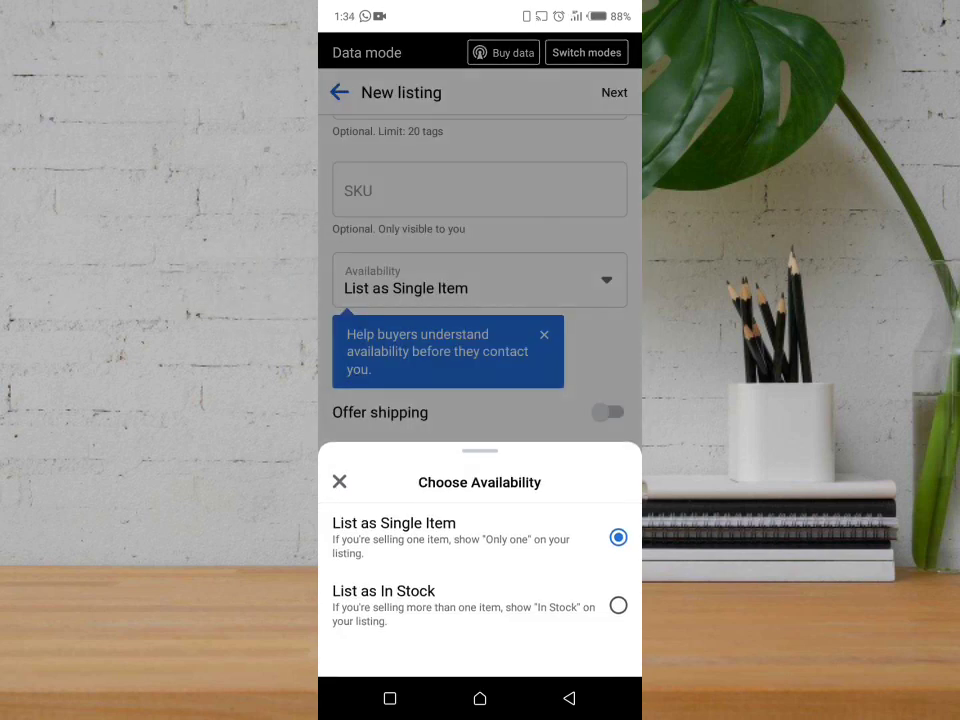
{"action": "left_click", "coordinate": [480, 537]}
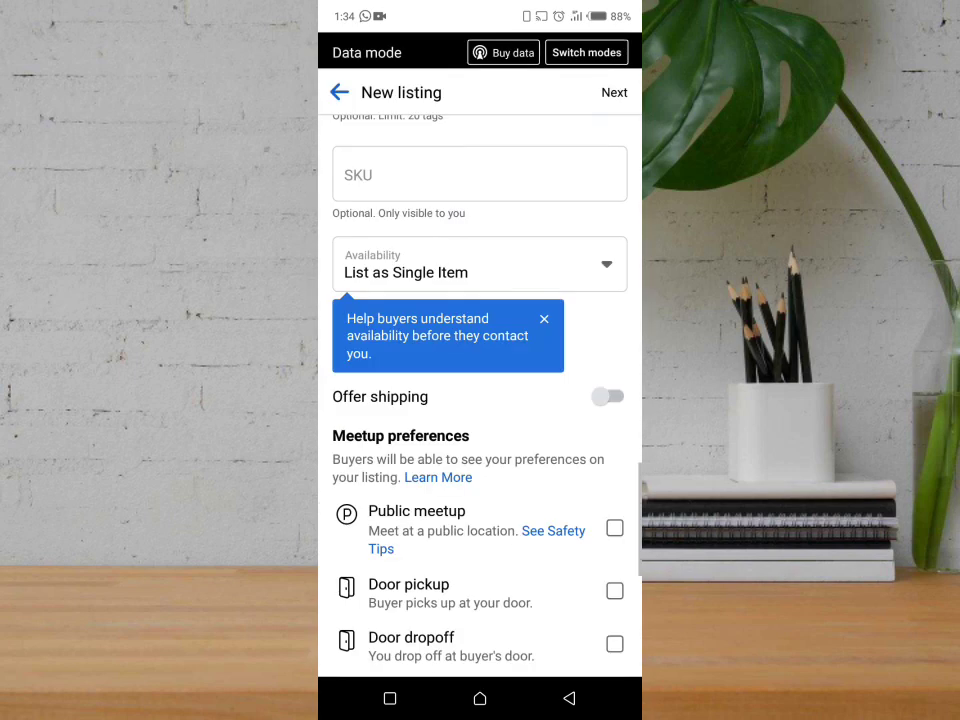
{"action": "scroll", "coordinate": [480, 400], "scroll_direction": "down", "scroll_amount": 2}
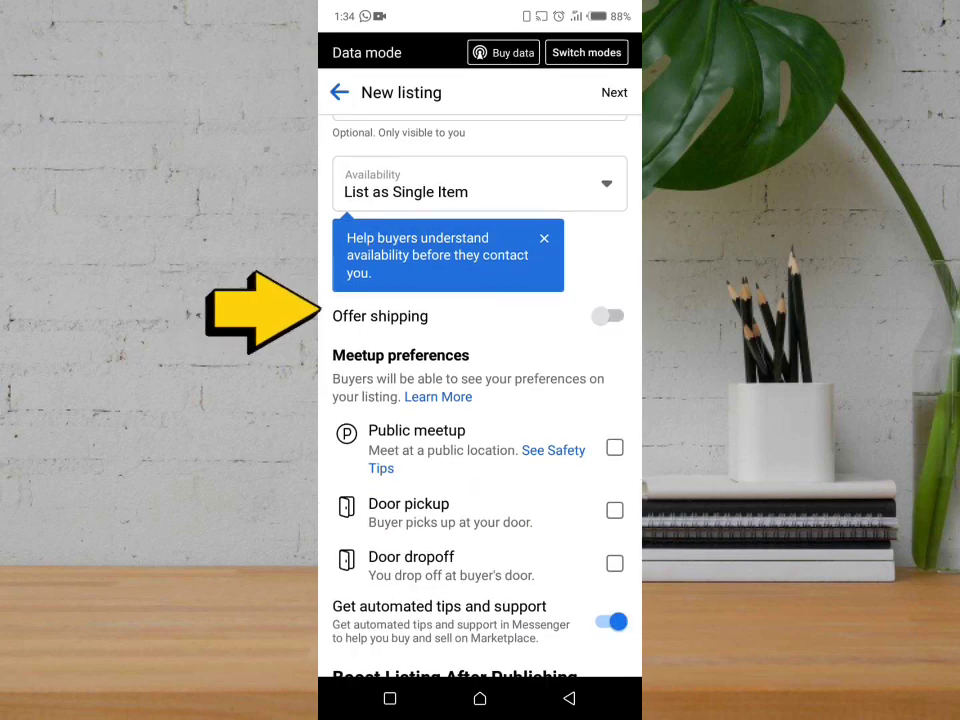
- Switch on Offer shipping, leaving the meetup preferences unchecked
{"action": "left_click", "coordinate": [607, 316]}
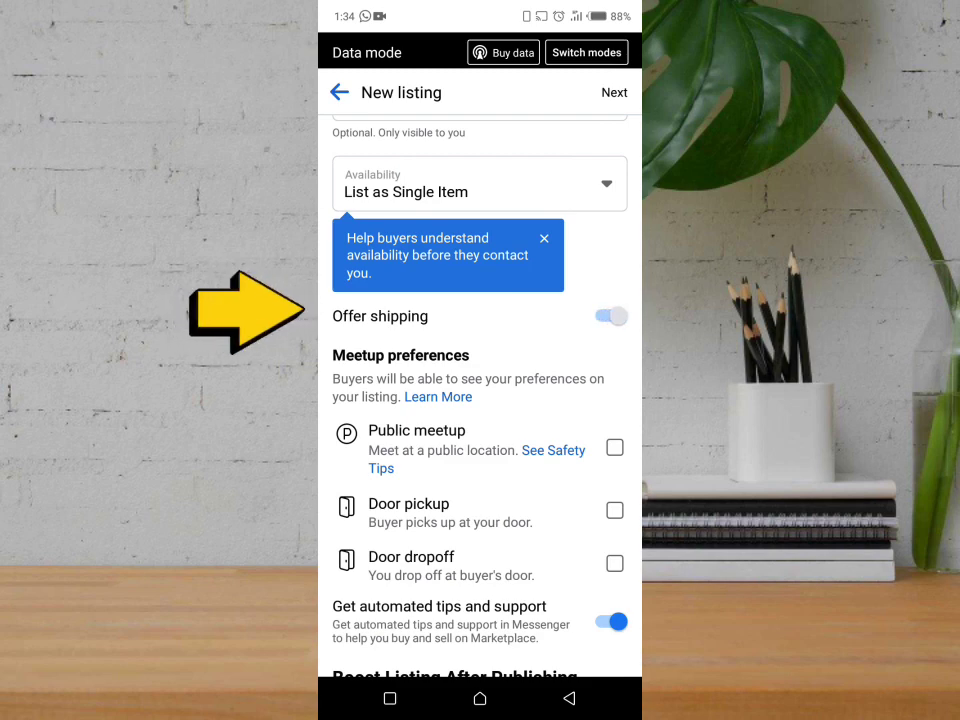
{"action": "scroll", "coordinate": [480, 400], "scroll_direction": "down", "scroll_amount": 2}
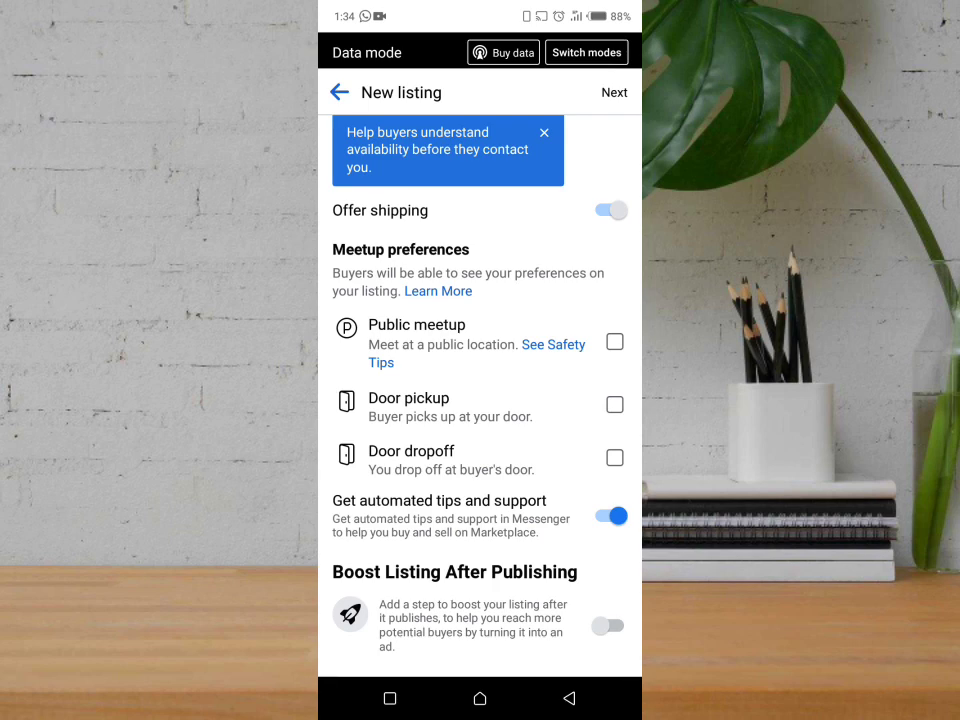
{"action": "scroll", "coordinate": [480, 400], "scroll_direction": "down", "scroll_amount": 2}
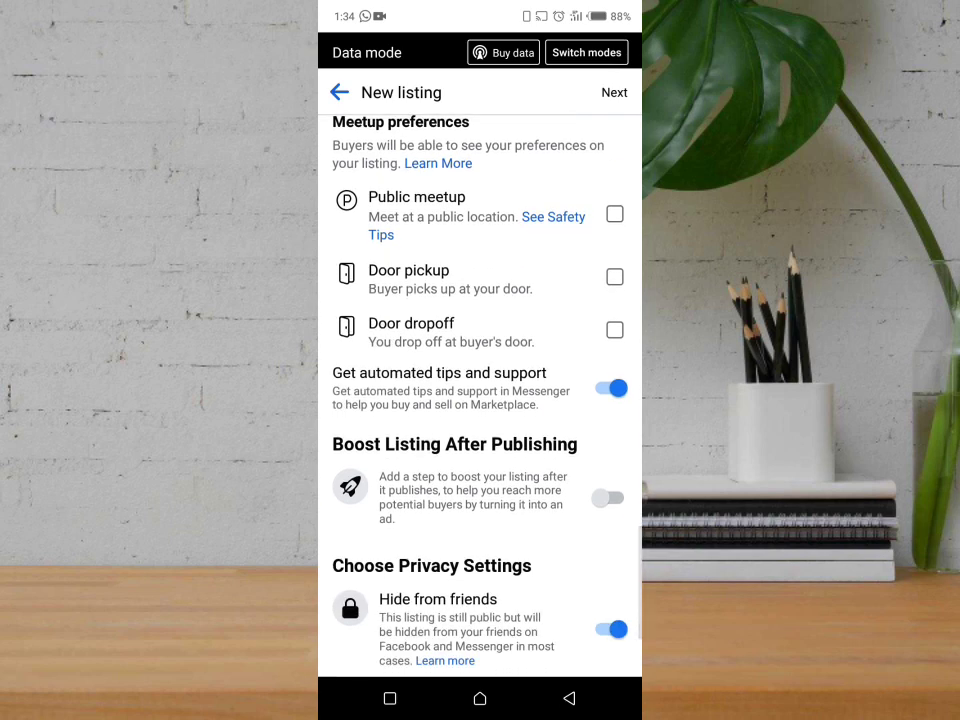
{"action": "scroll", "coordinate": [480, 400], "scroll_direction": "down", "scroll_amount": 2}
{"action": "scroll", "coordinate": [480, 400], "scroll_direction": "down", "scroll_amount": 1}
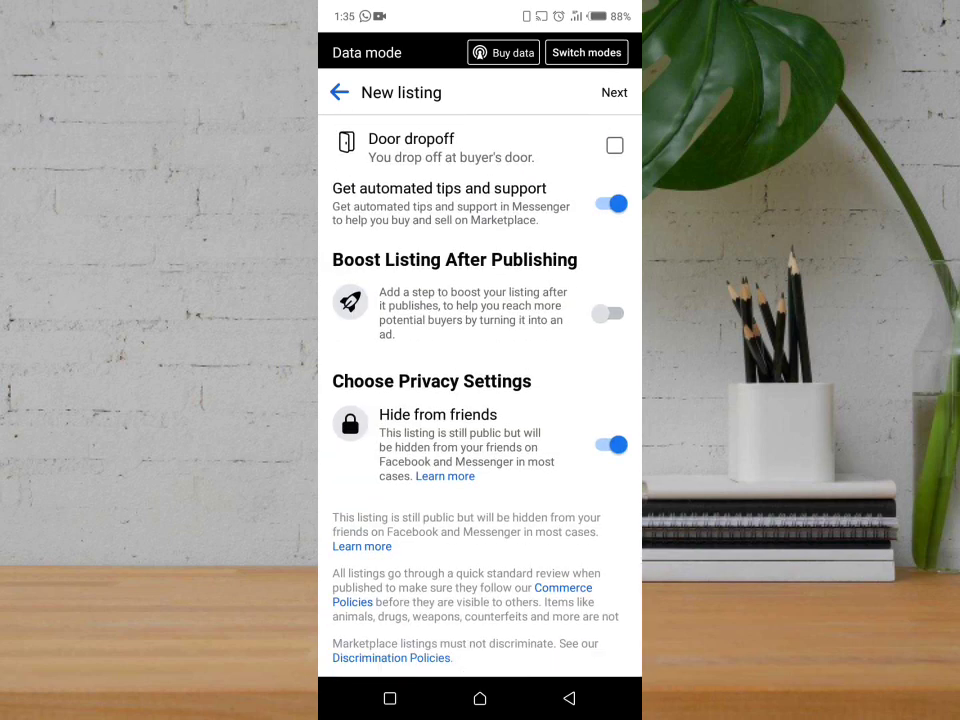
{"action": "scroll", "coordinate": [480, 400], "scroll_direction": "up", "scroll_amount": 2}
{"action": "scroll", "coordinate": [480, 400], "scroll_direction": "up", "scroll_amount": 2}
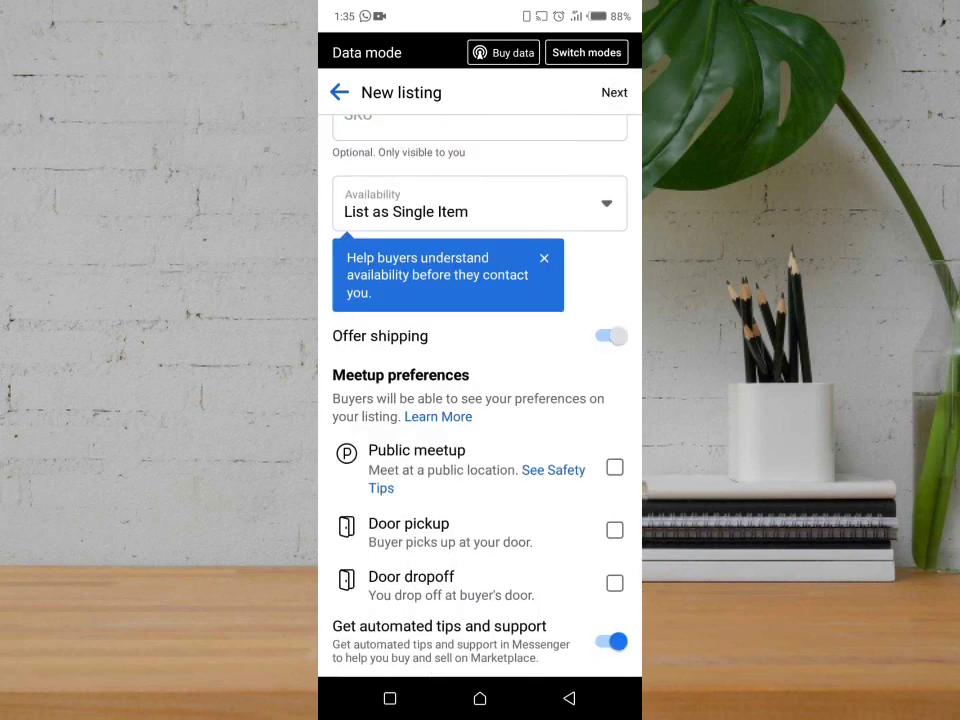